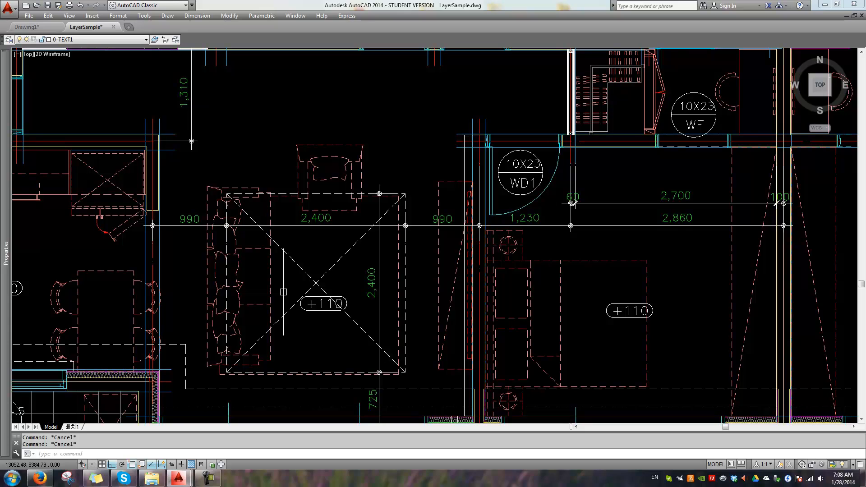
# Turn off the layers of the crossed dashed square, the +110 level tag and the dimensions using LAYOFF
pyautogui.write('Layoff')
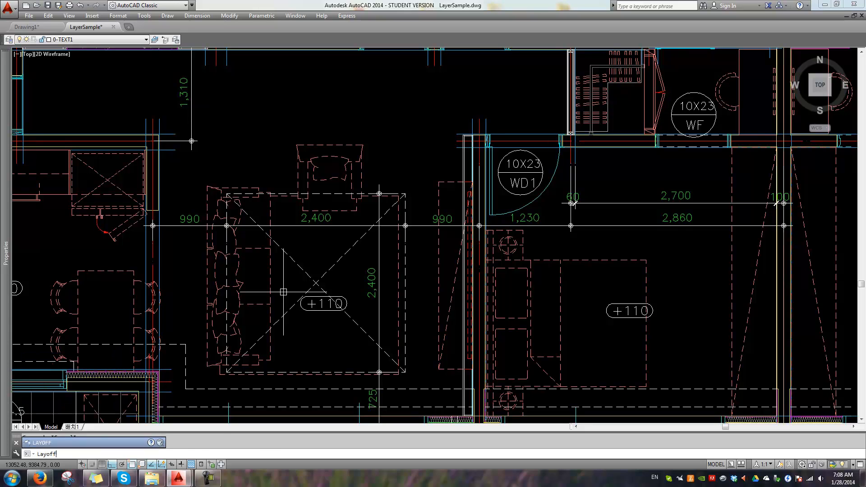
pyautogui.press('Return')
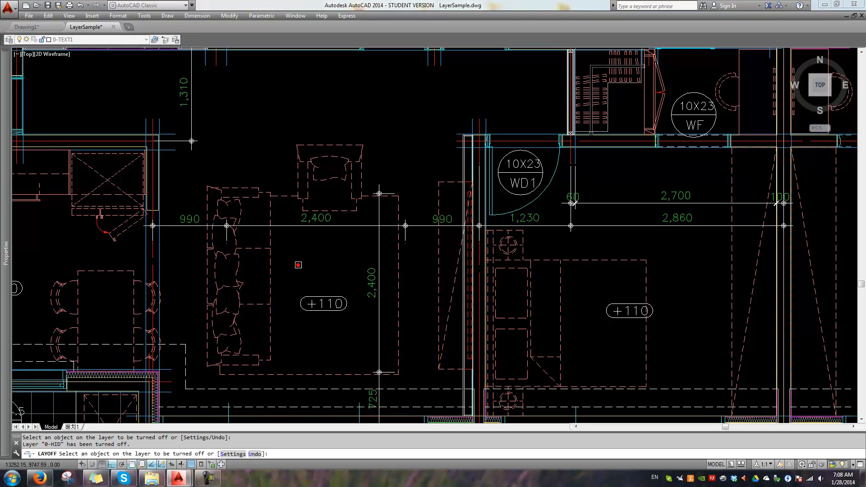
pyautogui.click(310, 300)
pyautogui.click(373, 279)
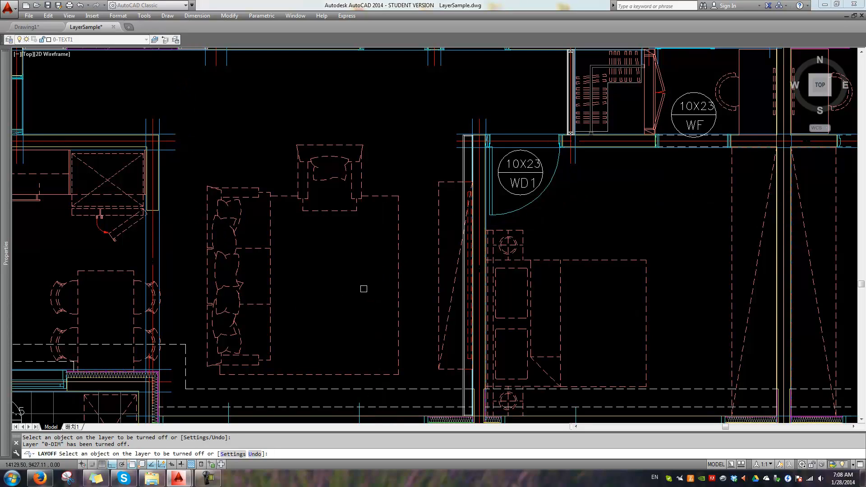
pyautogui.press('Return')
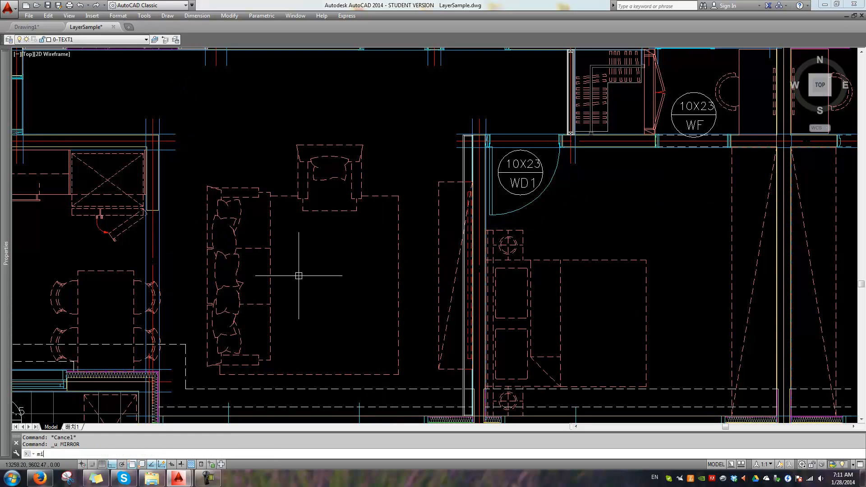
# Mirror the living-room sofa, armchair and rug about a vertical line through the rug's lower-edge midpoint, erasing the source objects
pyautogui.write('MI')
pyautogui.press('Return')
pyautogui.click(196, 109)
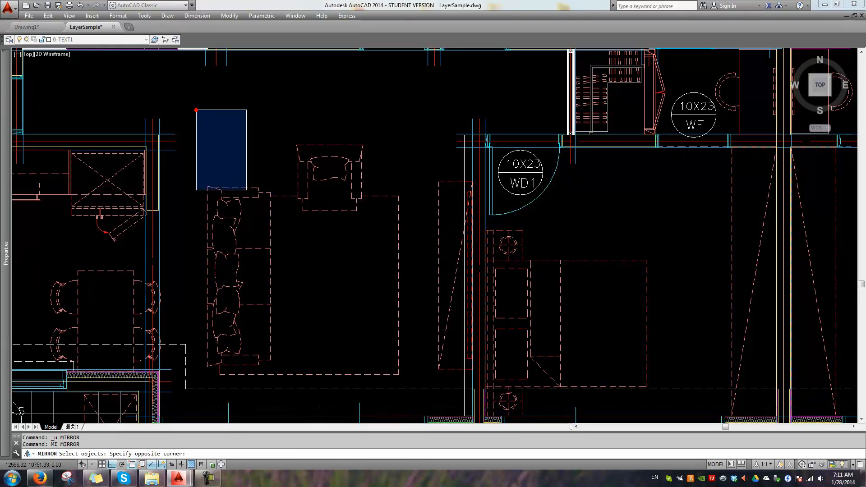
pyautogui.click(411, 385)
pyautogui.press('Return')
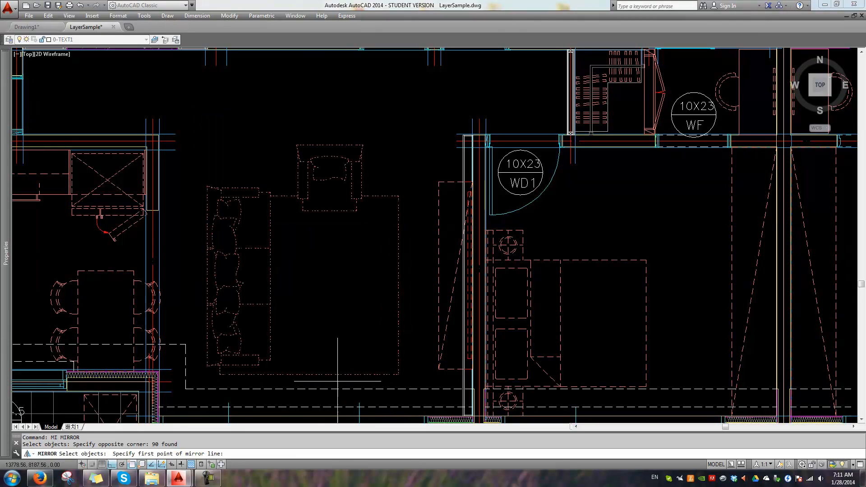
pyautogui.click(309, 375)
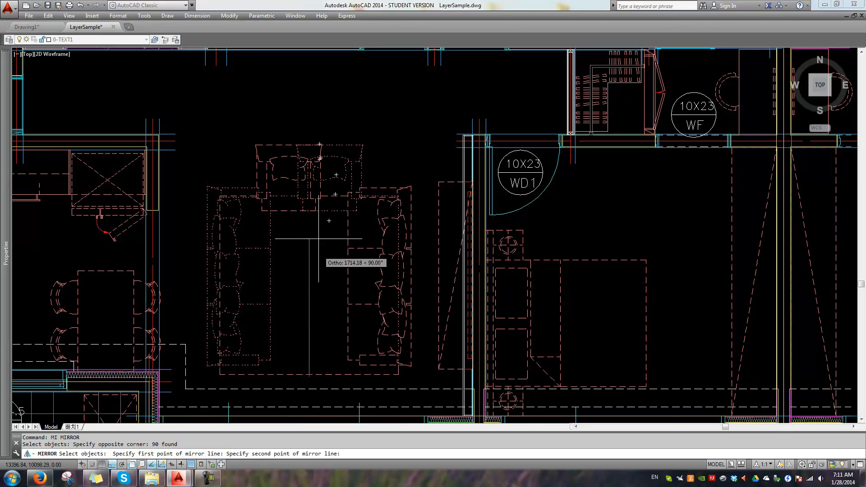
pyautogui.click(308, 88)
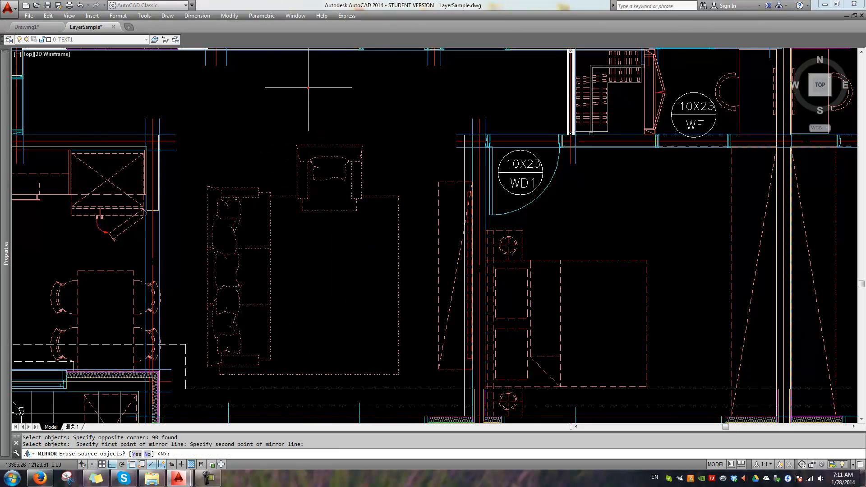
pyautogui.click(135, 454)
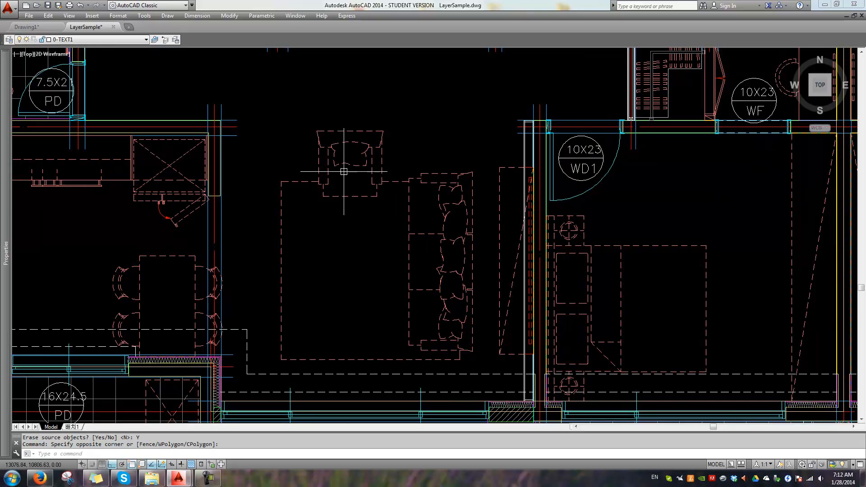
# Rotate the sofa, armchair and rug together by 90 degrees about a point near the rug's centre
pyautogui.write('rotate')
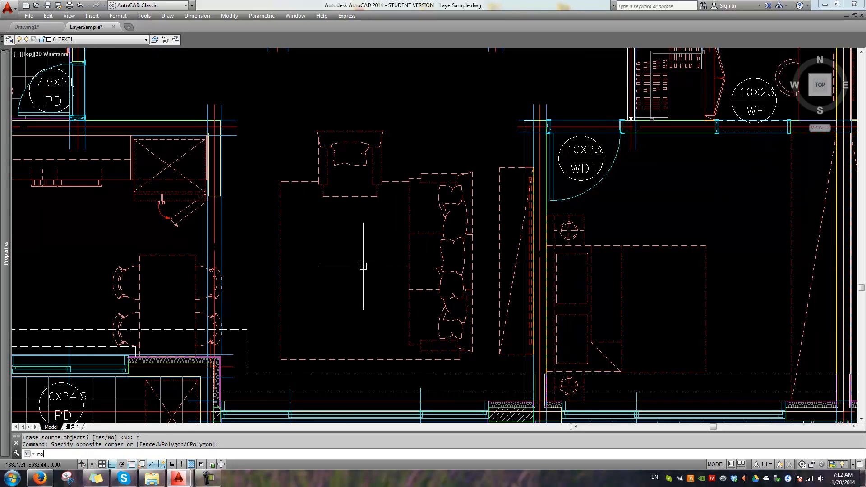
pyautogui.press('Return')
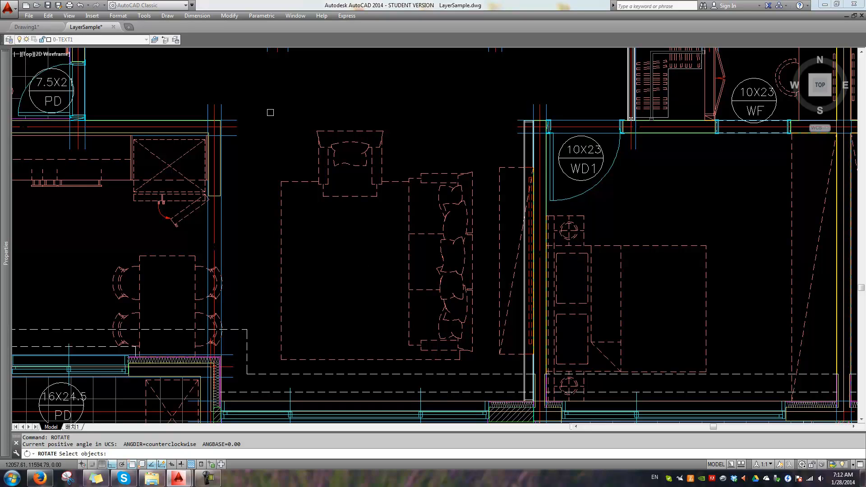
pyautogui.click(265, 97)
pyautogui.click(477, 367)
pyautogui.press('Return')
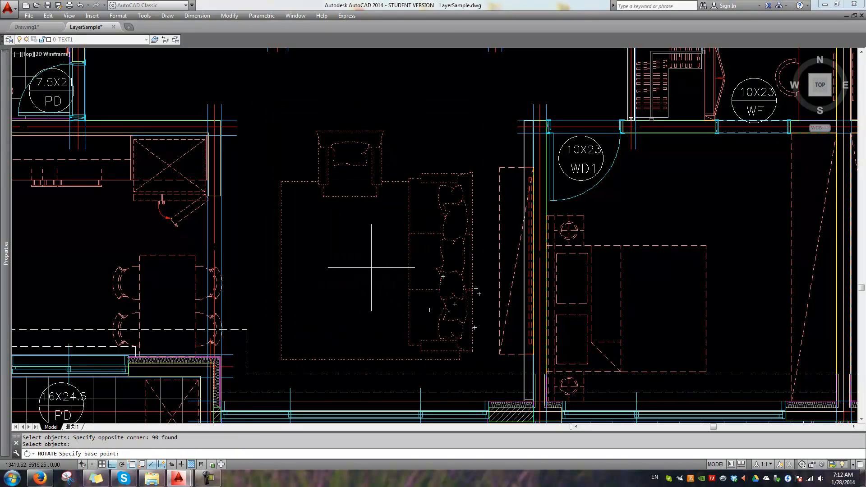
pyautogui.click(374, 266)
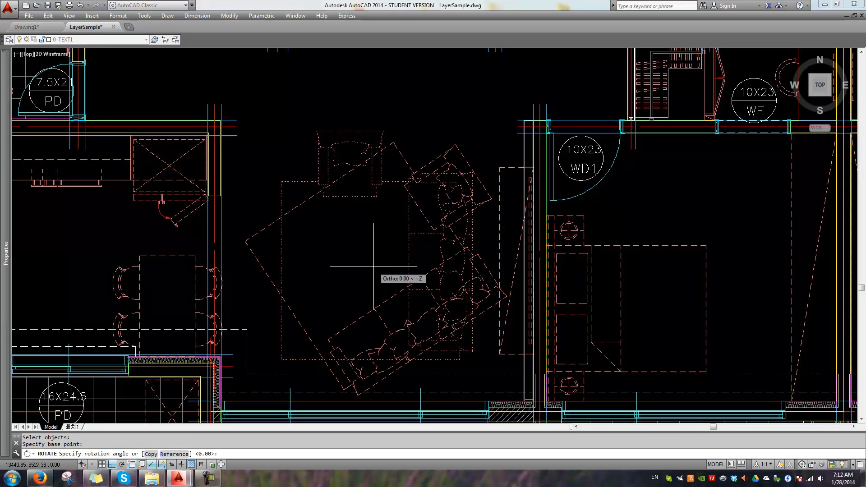
pyautogui.write('90')
pyautogui.press('Return')
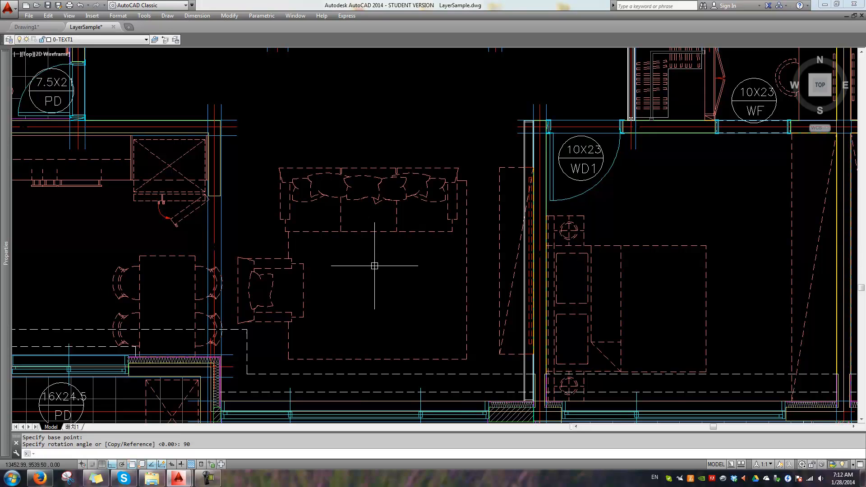
pyautogui.press('Escape')
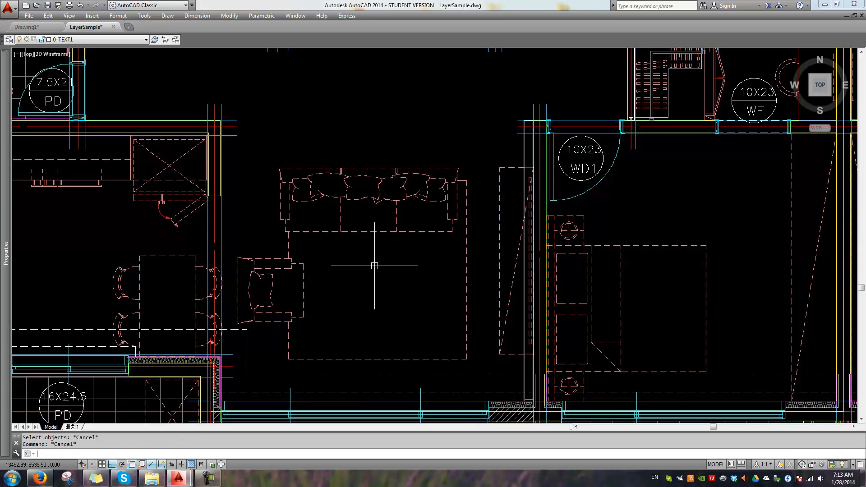
# Rotate the previously selected furniture set by -90 degrees about a point near the rug's centre
pyautogui.write('rotate')
pyautogui.press('Return')
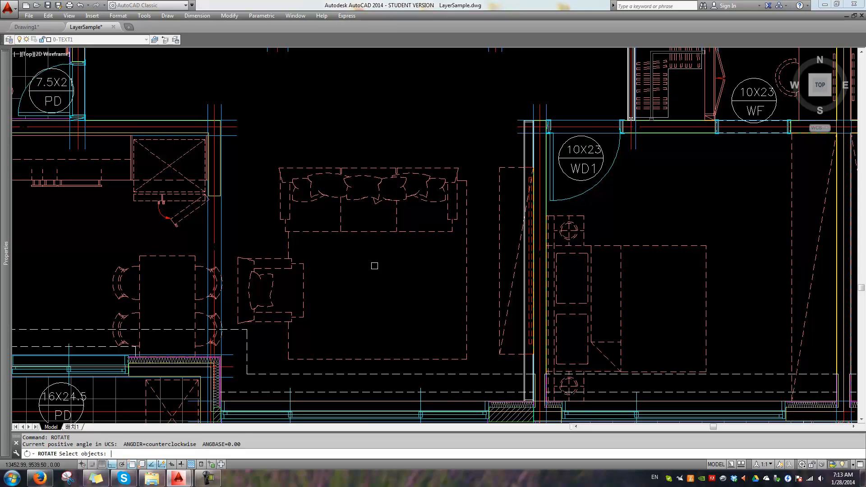
pyautogui.press('Return')
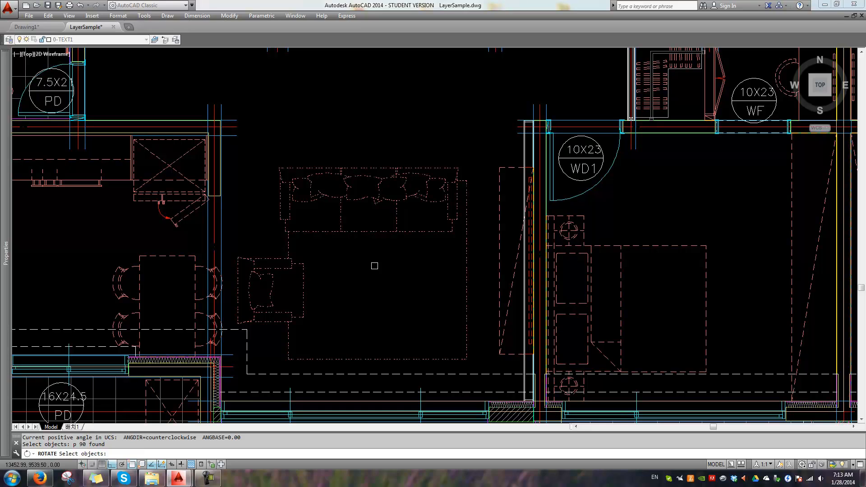
pyautogui.press('Return')
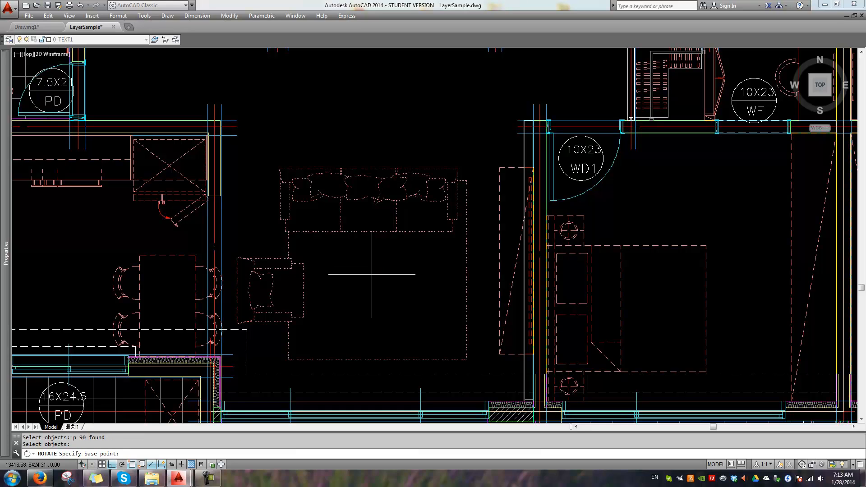
pyautogui.click(374, 271)
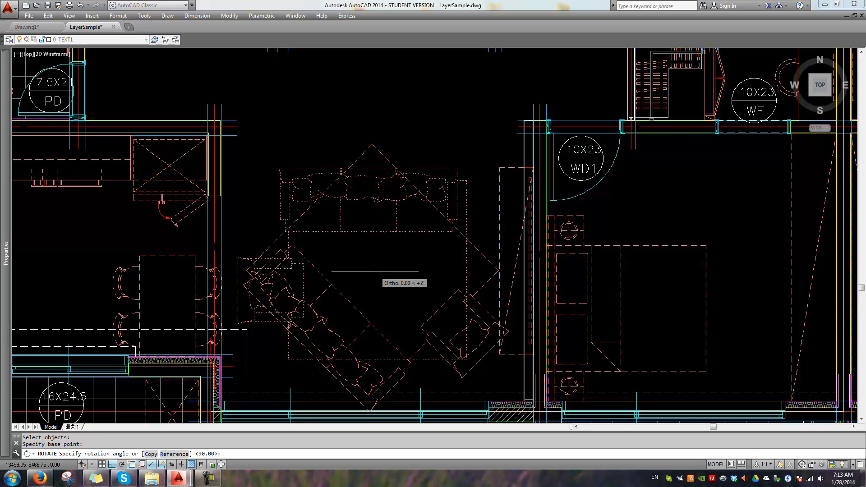
pyautogui.write('-90')
pyautogui.press('Return')
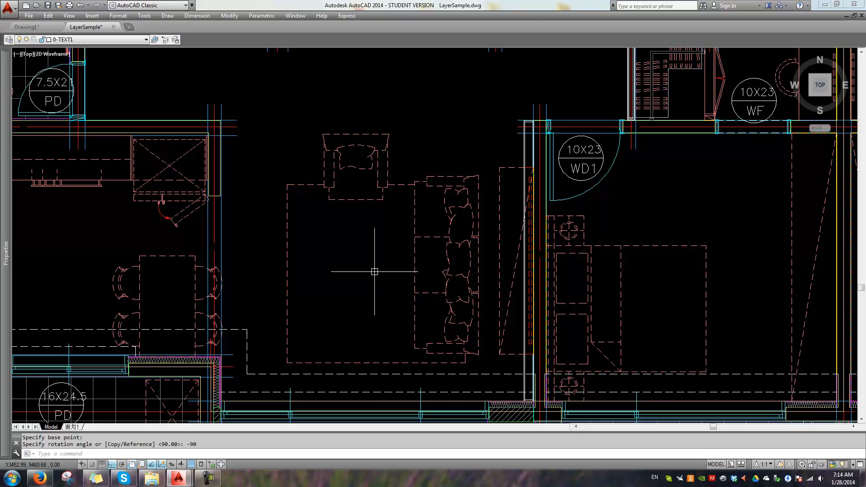
# Draw an inclined line in the empty area below the floor plan with Ortho off
pyautogui.scroll(-3, 374, 272)
pyautogui.write('l')
pyautogui.press('Return')
pyautogui.click(356, 387)
pyautogui.press('F8')
pyautogui.click(451, 329)
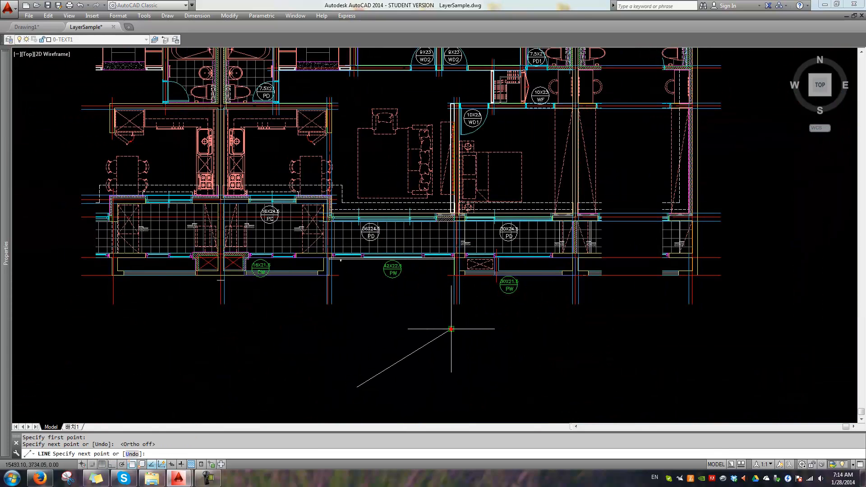
pyautogui.press('Return')
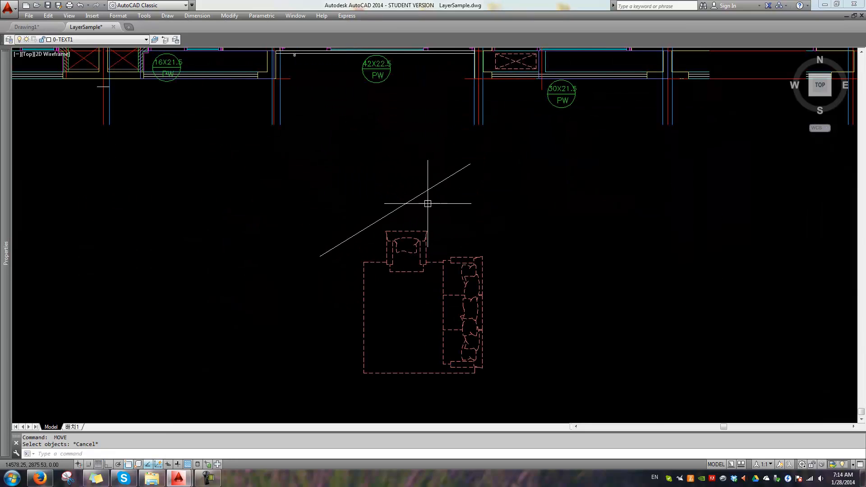
# Move the inclined line so its lower end sits on the lower-left corner of the rug below the plan
pyautogui.press('Escape')
pyautogui.click(350, 231)
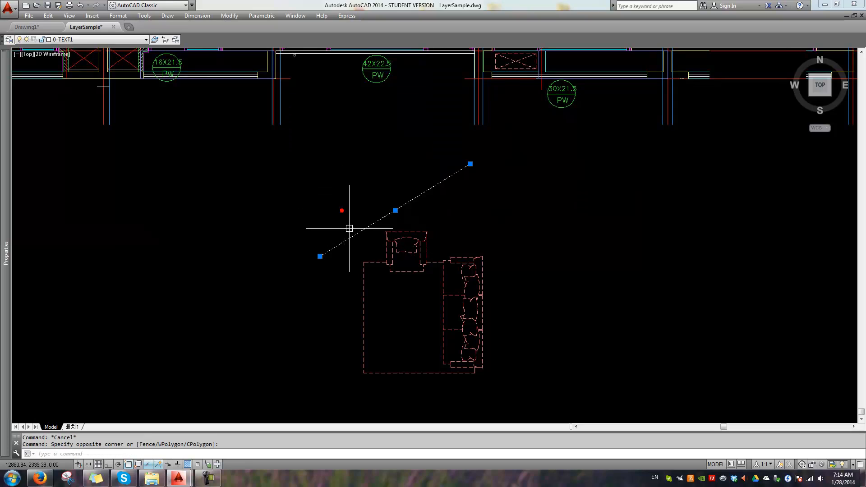
pyautogui.write('m')
pyautogui.press('Return')
pyautogui.click(320, 257)
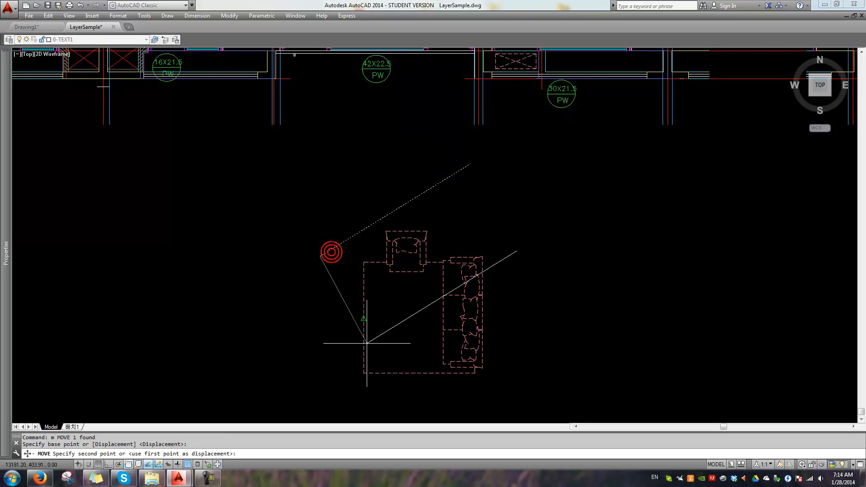
pyautogui.click(363, 373)
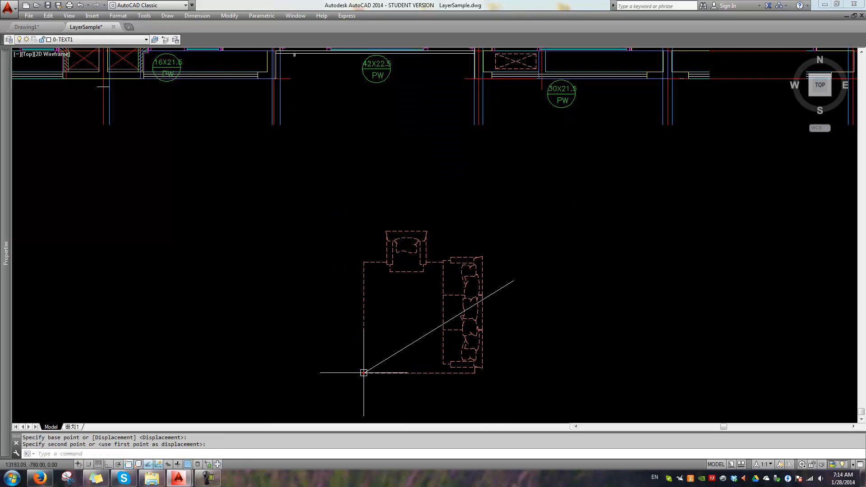
pyautogui.moveTo(494, 348); pyautogui.dragTo(509, 335, button='middle')
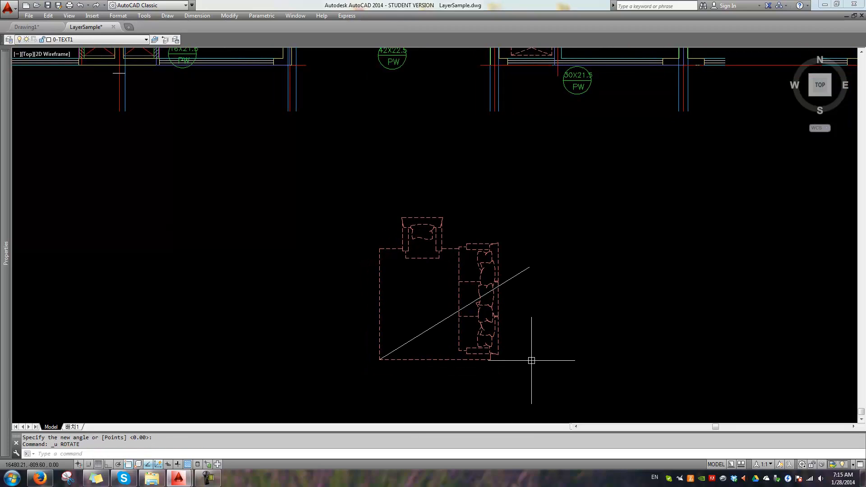
# Rotate the furniture set about the rug's lower-left corner with the Reference option, aligning the rug's bottom edge to the inclined line
pyautogui.write('ro')
pyautogui.press('Return')
pyautogui.click(346, 187)
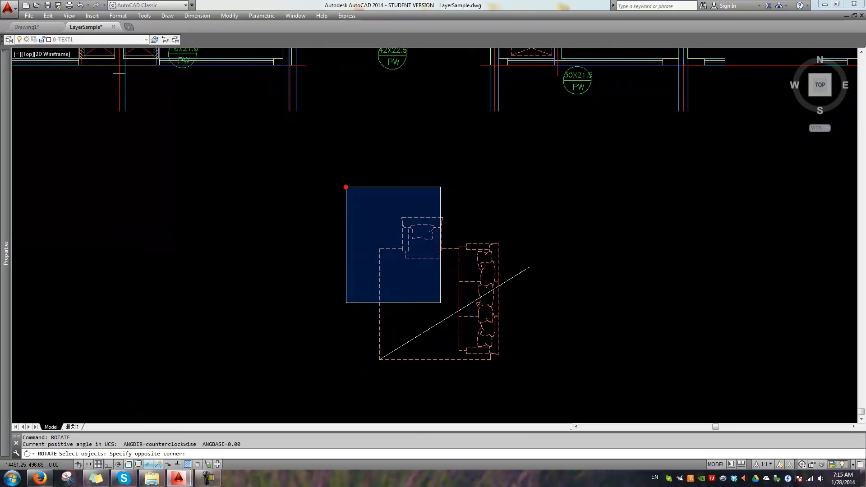
pyautogui.click(507, 383)
pyautogui.press('Return')
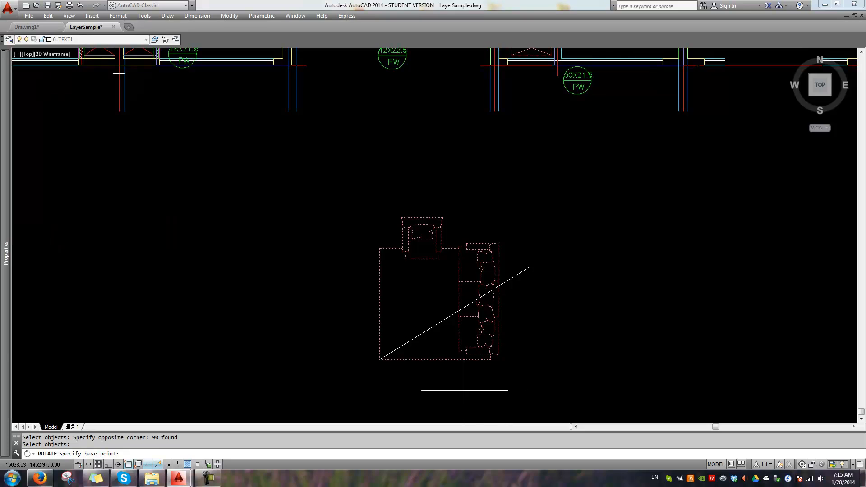
pyautogui.click(379, 359)
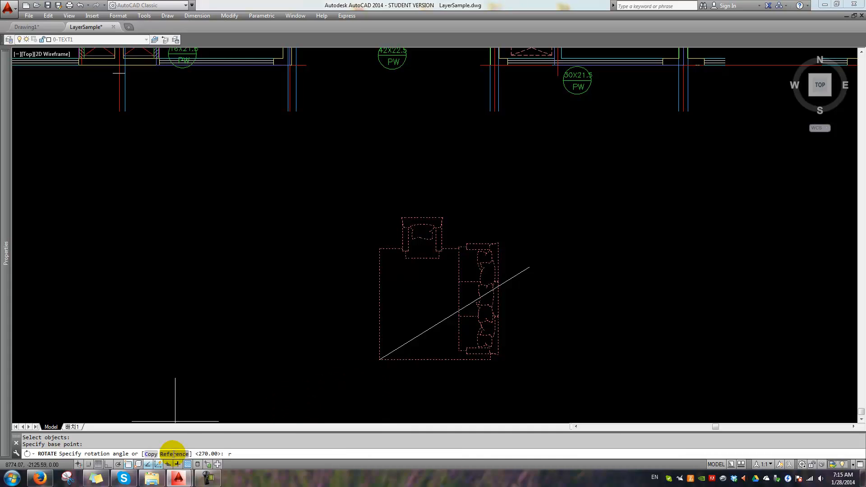
pyautogui.click(175, 454)
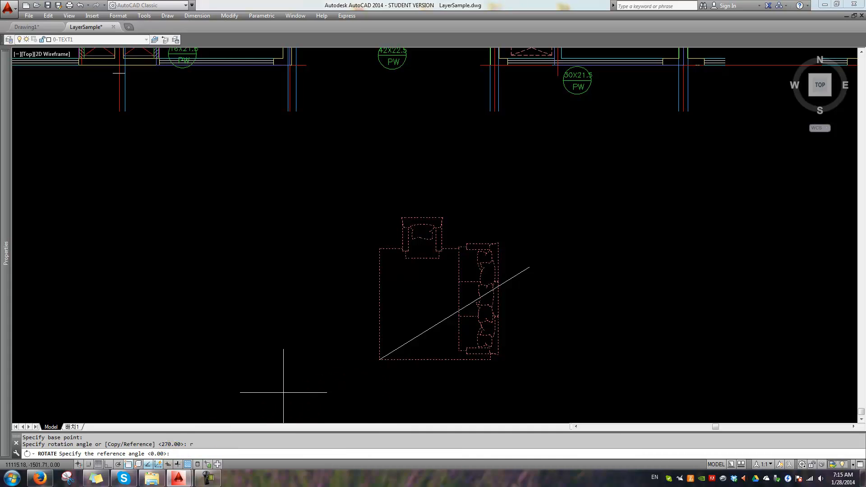
pyautogui.click(380, 359)
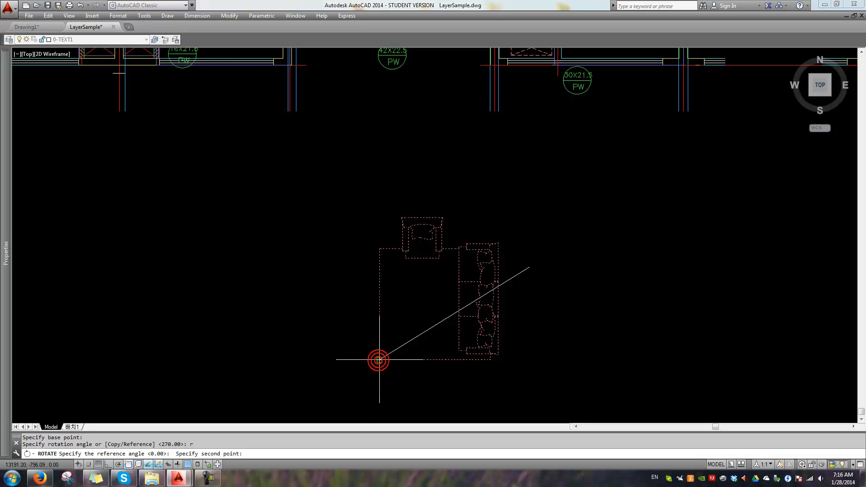
pyautogui.click(490, 360)
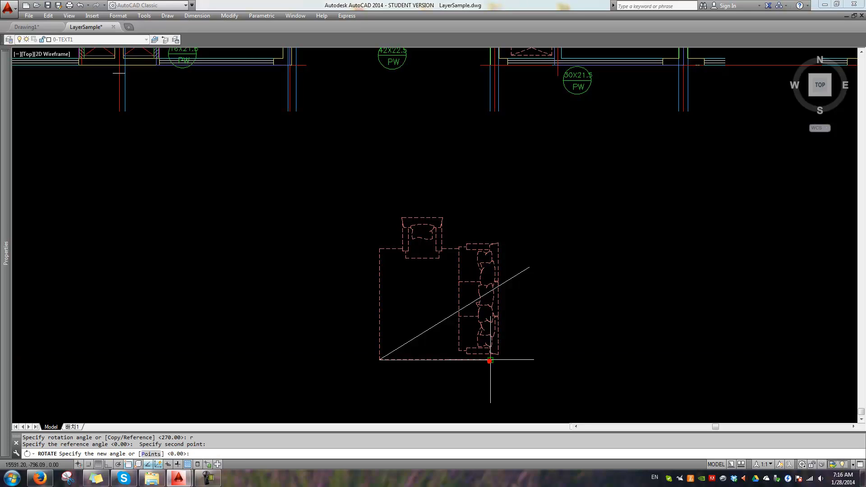
pyautogui.click(526, 268)
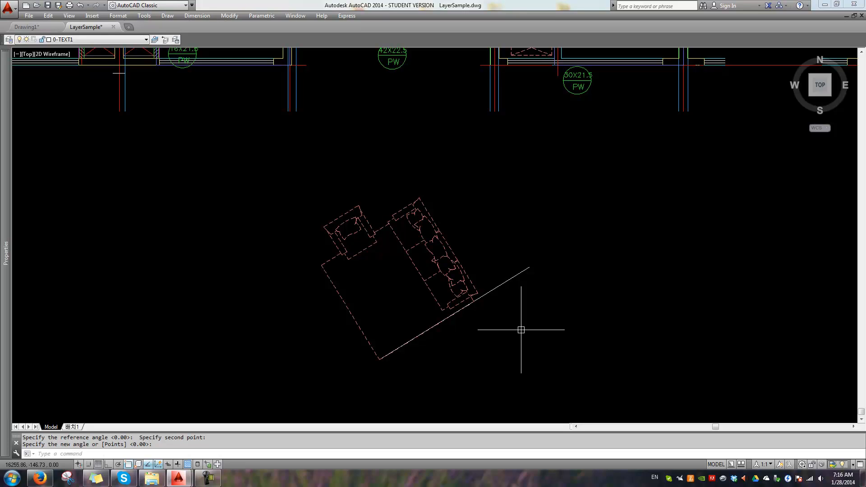
# Undo the reference rotation of the furniture set and erase the inclined line
pyautogui.press('Escape')
pyautogui.write('e')
pyautogui.press('Return')
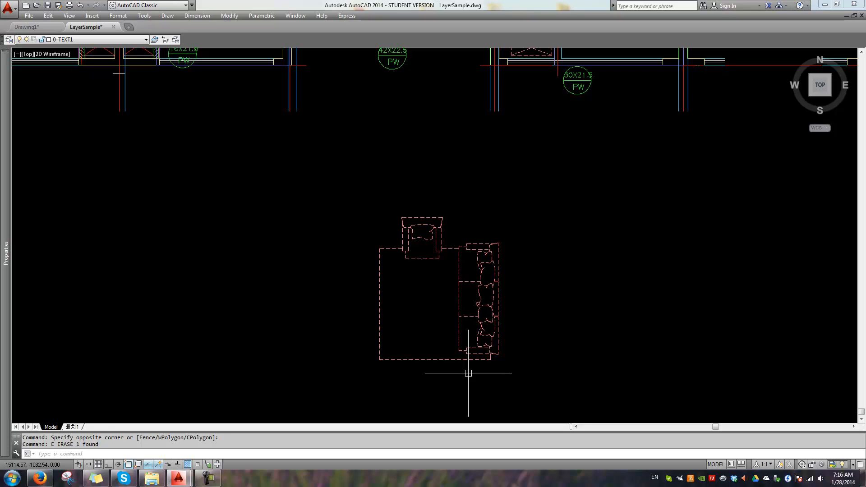
# Switch to the Drawing1 drawing and frame the door opening in the wall
pyautogui.hotkey('ctrl', 'Tab')
pyautogui.scroll(-2, 455, 349)
pyautogui.moveTo(409, 337); pyautogui.dragTo(439, 318, button='middle')
pyautogui.scroll(2, 439, 318)
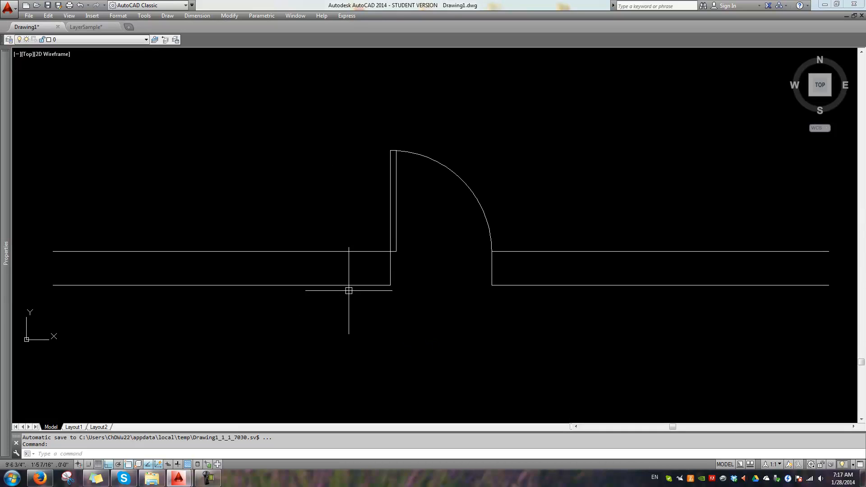
# Stretch the lower wall lines on both sides of the door upward by 4", making the wall thinner
pyautogui.click(376, 305)
pyautogui.click(692, 324)
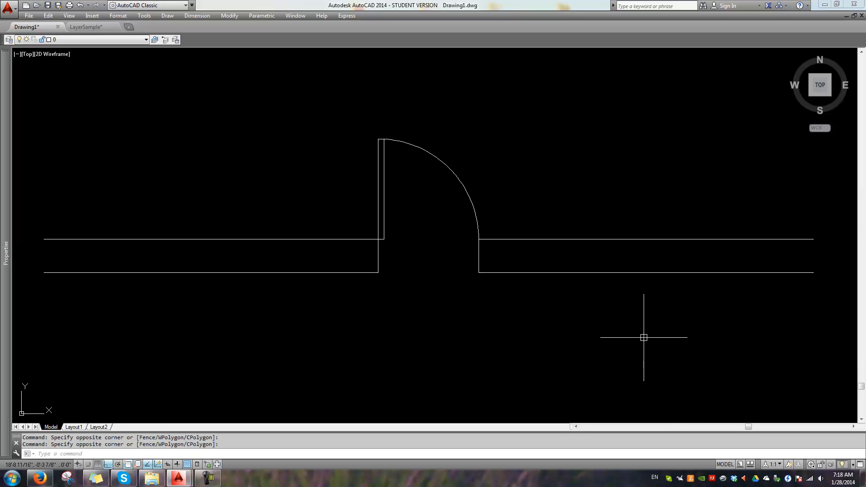
pyautogui.write('s')
pyautogui.press('Return')
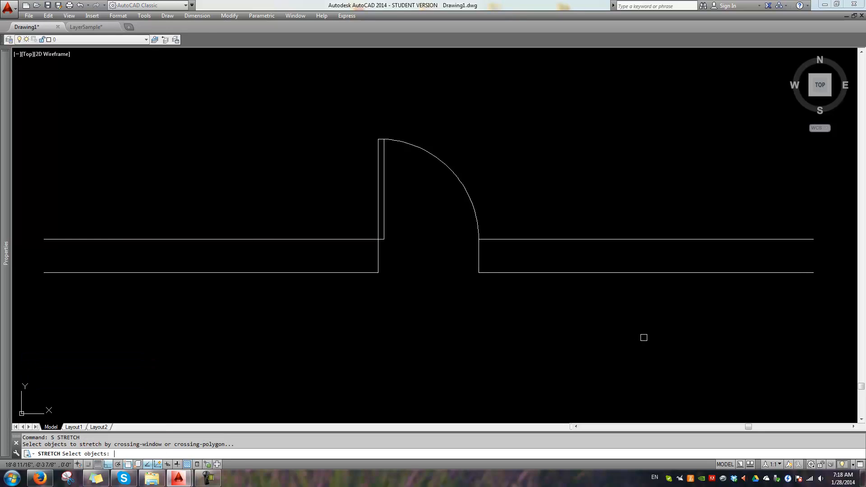
pyautogui.click(848, 342)
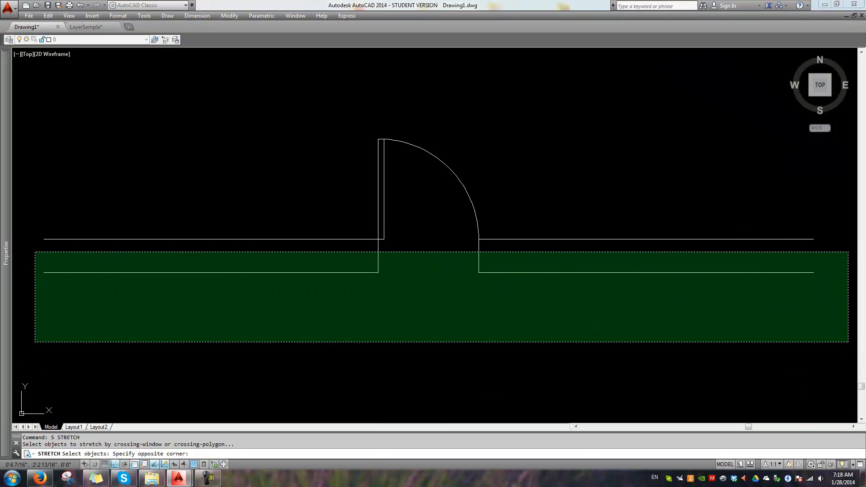
pyautogui.click(35, 252)
pyautogui.press('Return')
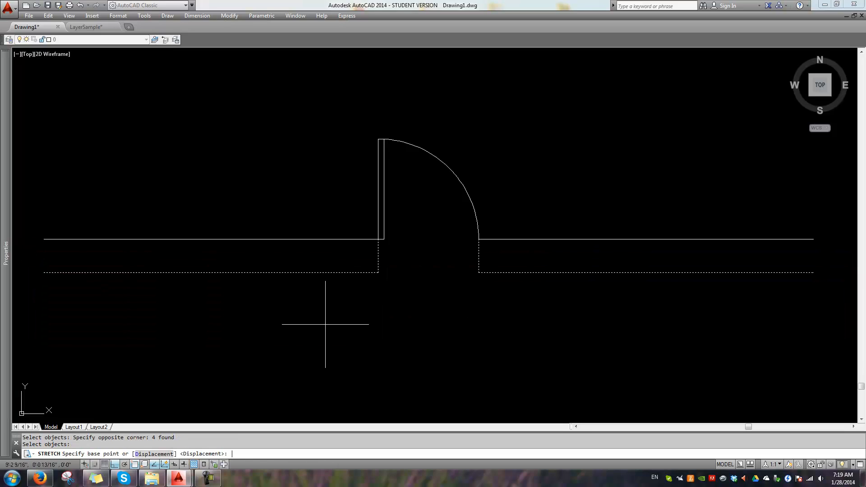
pyautogui.click(426, 378)
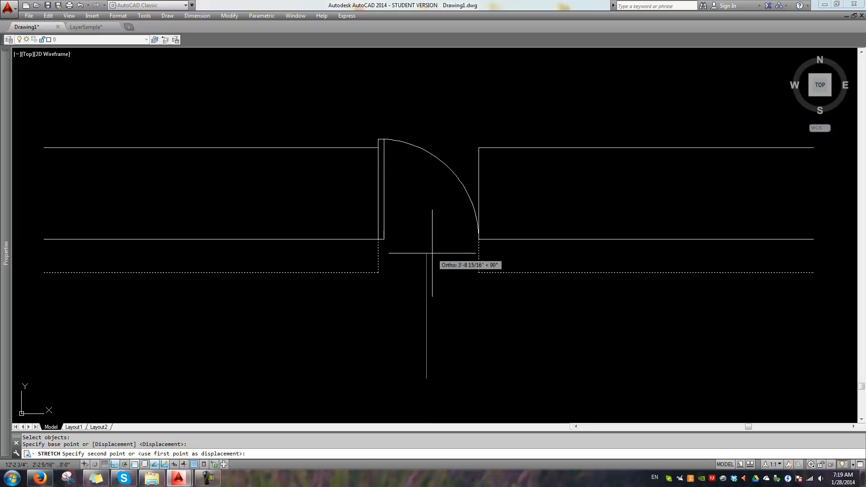
pyautogui.write('4"')
pyautogui.press('Return')
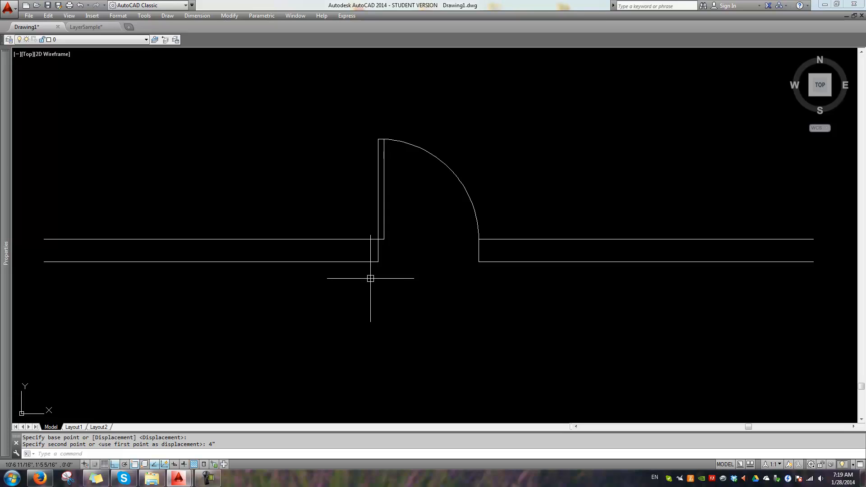
pyautogui.write('s')
pyautogui.press('Return')
pyautogui.click(24, 253)
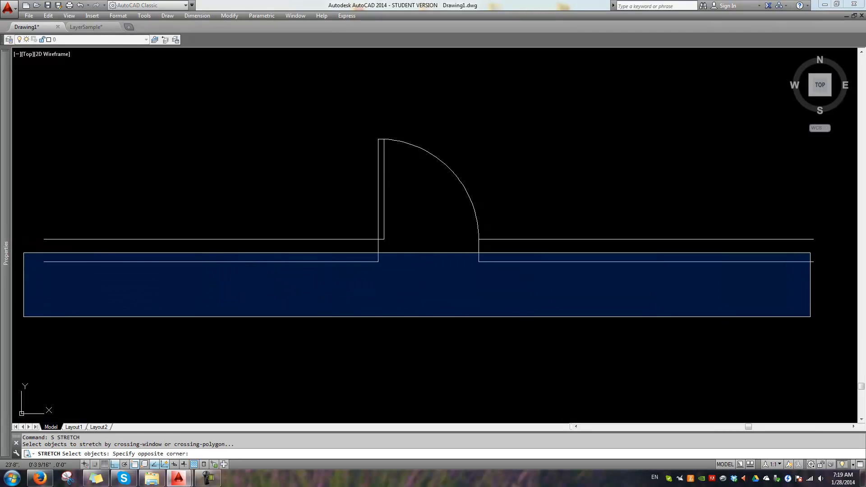
pyautogui.click(824, 314)
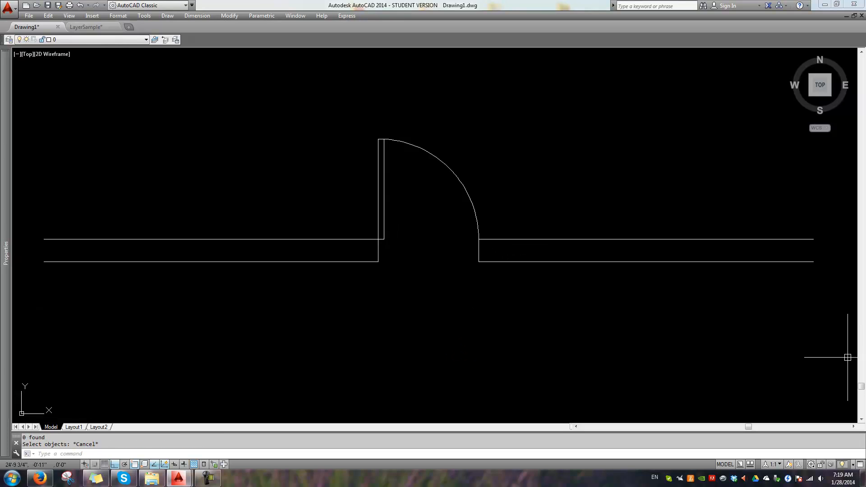
pyautogui.write('s')
pyautogui.press('Return')
pyautogui.click(845, 356)
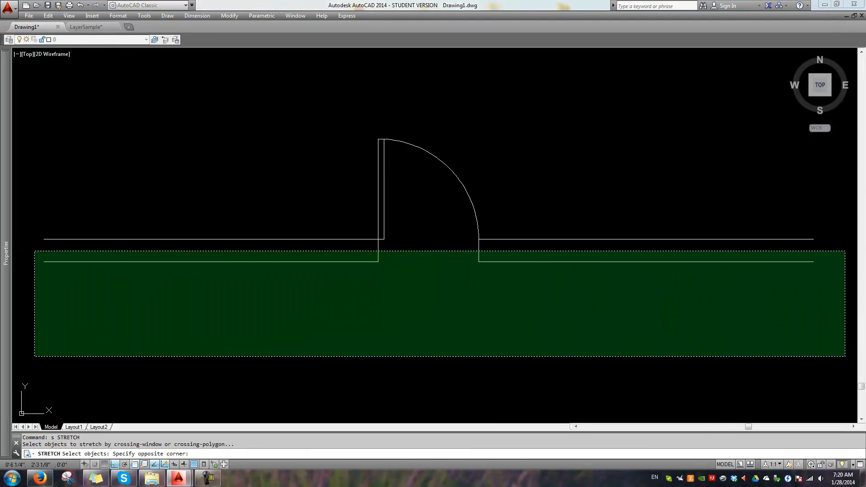
pyautogui.press('Escape')
pyautogui.press('Escape')
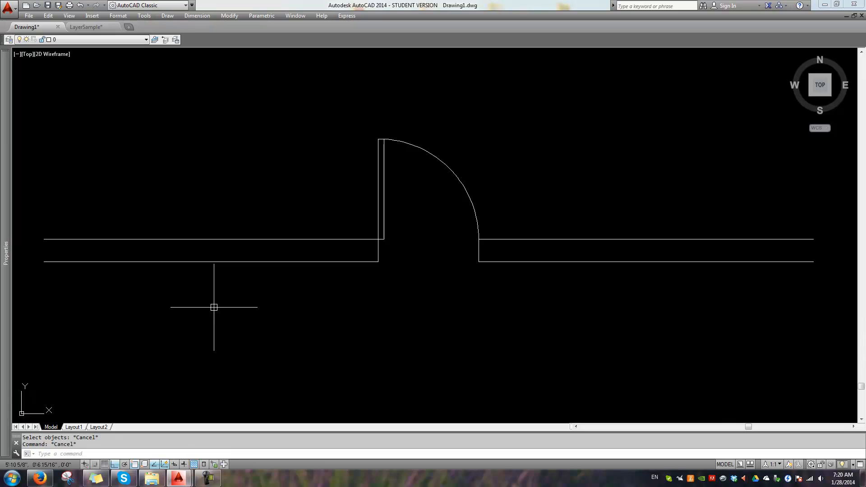
# Stretch the free ends of both wall lines left of the door toward the opening to shorten that wall section
pyautogui.write('s')
pyautogui.press('space')
pyautogui.click(121, 299)
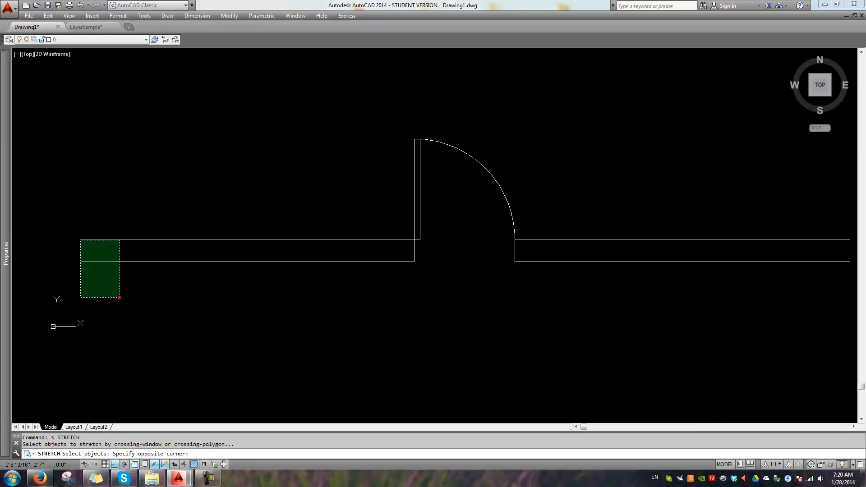
pyautogui.click(64, 206)
pyautogui.rightClick(56, 198)
pyautogui.click(48, 166)
pyautogui.click(230, 164)
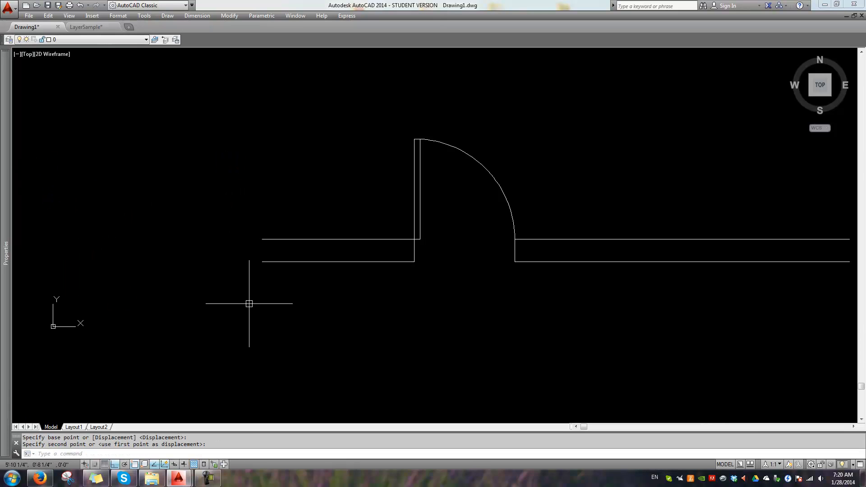
# Try to stretch the wall left of the door with a crossing window over only the middle of its two lines
pyautogui.write('s')
pyautogui.press('space')
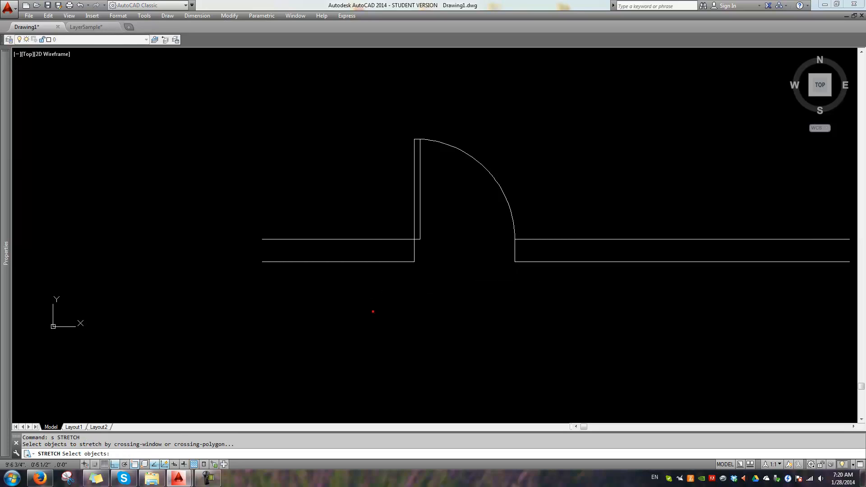
pyautogui.click(373, 312)
pyautogui.click(290, 182)
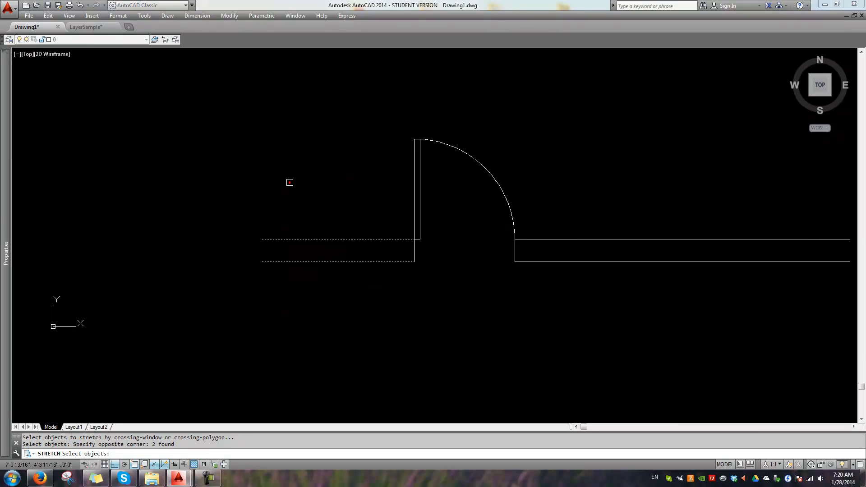
pyautogui.press('space')
pyautogui.click(296, 307)
pyautogui.click(350, 308)
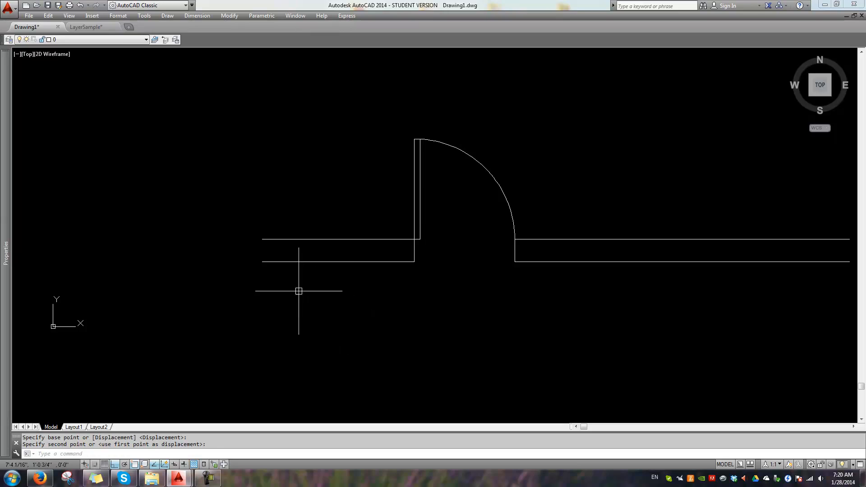
# Stretch the left wall section slightly shorter, enclosing the free ends of both lines in the crossing window
pyautogui.write('s')
pyautogui.press('space')
pyautogui.click(300, 314)
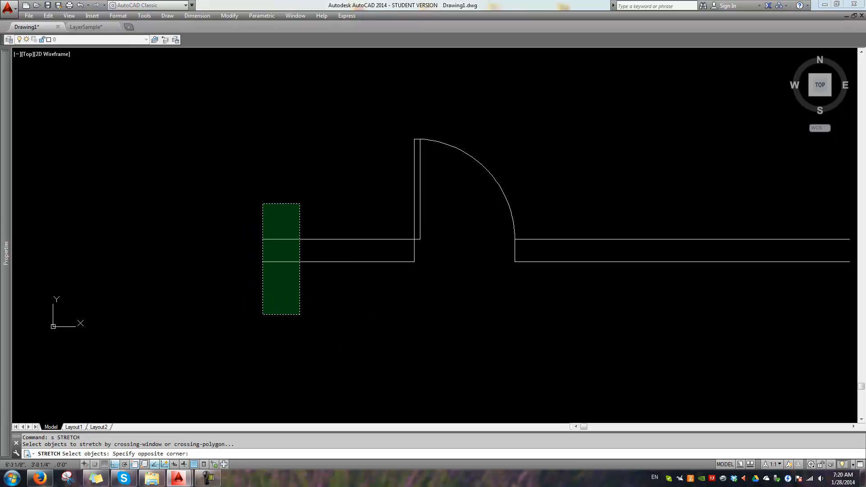
pyautogui.click(218, 197)
pyautogui.rightClick(297, 348)
pyautogui.click(264, 308)
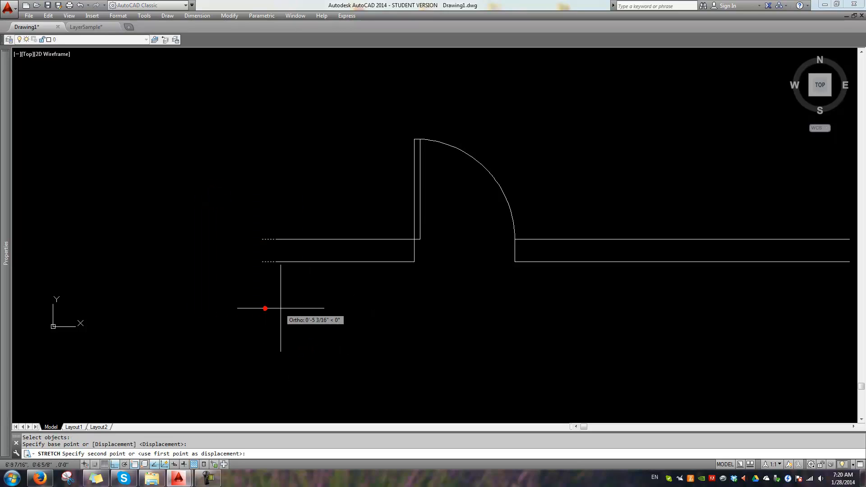
pyautogui.click(291, 310)
# Stretch the left jamb, door leaf and adjoining wall ends away from the right jamb using a crossing window around them
pyautogui.write('s')
pyautogui.press('space')
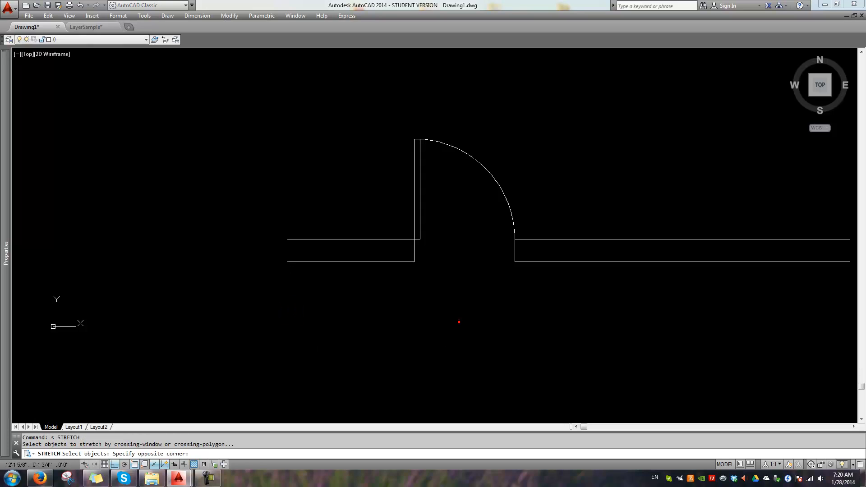
pyautogui.click(459, 322)
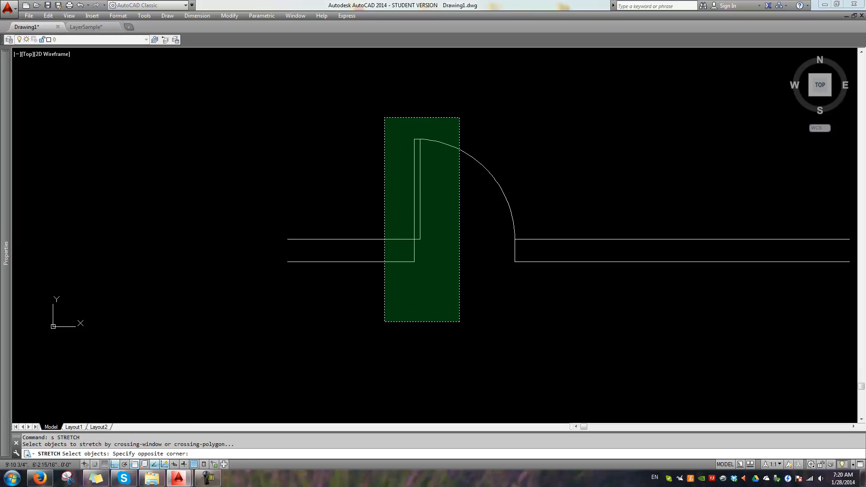
pyautogui.click(385, 121)
pyautogui.rightClick(381, 108)
pyautogui.click(427, 91)
pyautogui.click(400, 87)
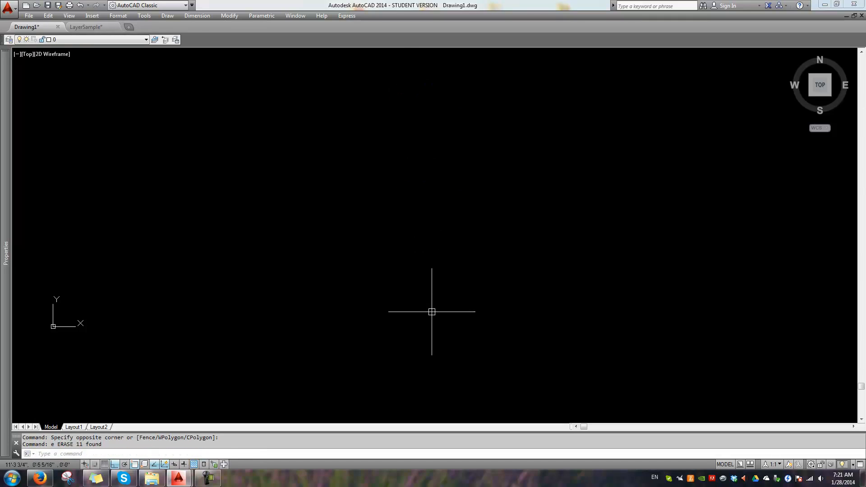
# Draw an L-shaped wall outline with a horizontal line and a vertical line rising from its right end
pyautogui.write('l')
pyautogui.press('Return')
pyautogui.click(199, 259)
pyautogui.click(535, 269)
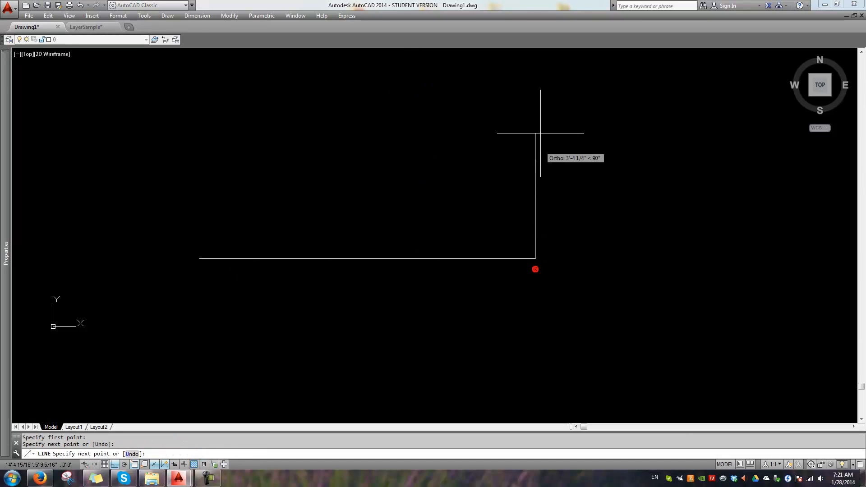
pyautogui.click(535, 90)
pyautogui.press('Return')
# Offset the horizontal and vertical wall lines 1' toward the inside of the corner
pyautogui.write('o')
pyautogui.press('Return')
pyautogui.write('1')
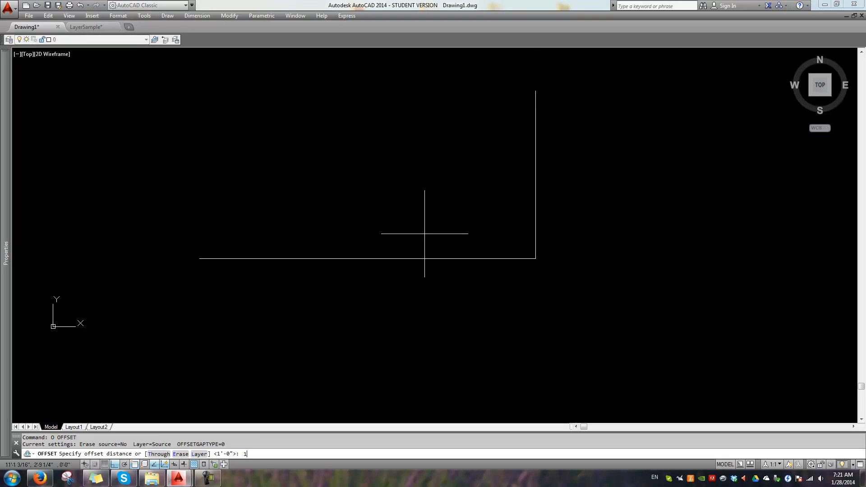
pyautogui.write("'")
pyautogui.press('Return')
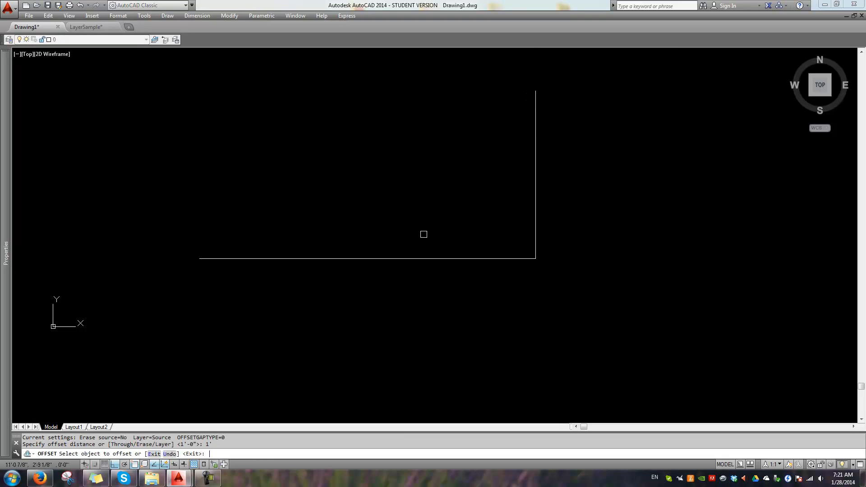
pyautogui.click(420, 258)
pyautogui.click(423, 215)
pyautogui.click(537, 177)
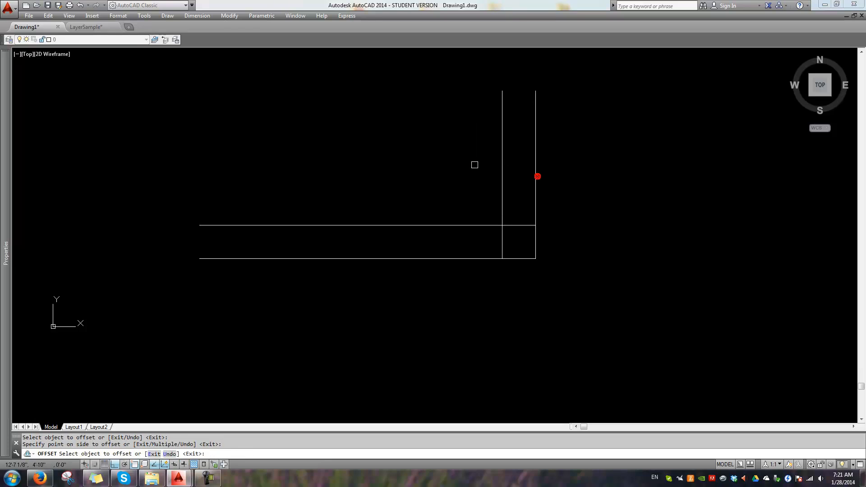
pyautogui.click(474, 164)
pyautogui.press('Return')
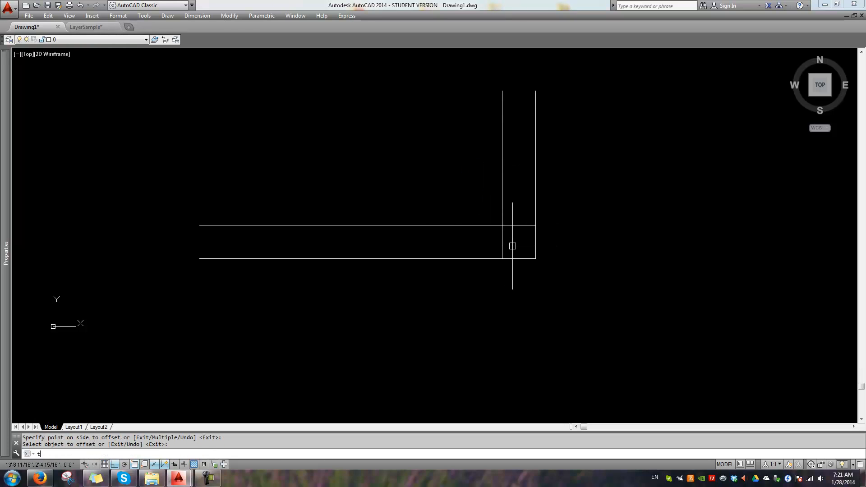
# Trim the inner vertical line's overhang using the inner horizontal line as cutting edge, and undo the trim
pyautogui.write('tr')
pyautogui.press('Return')
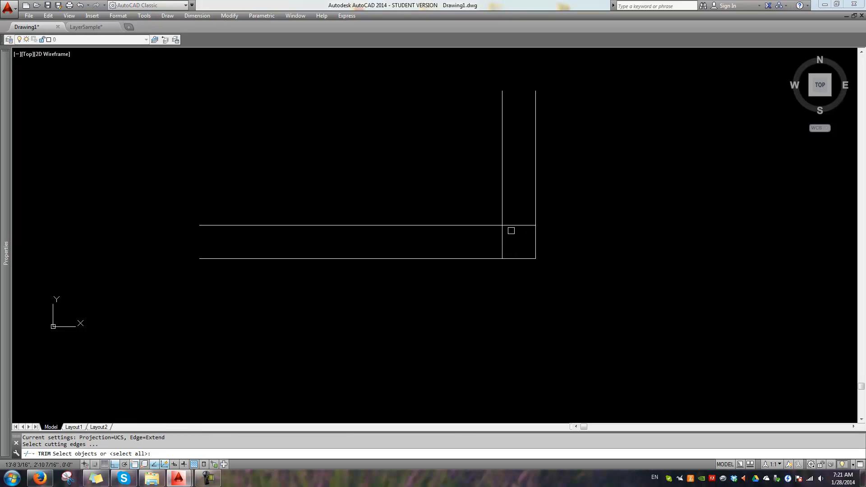
pyautogui.click(473, 225)
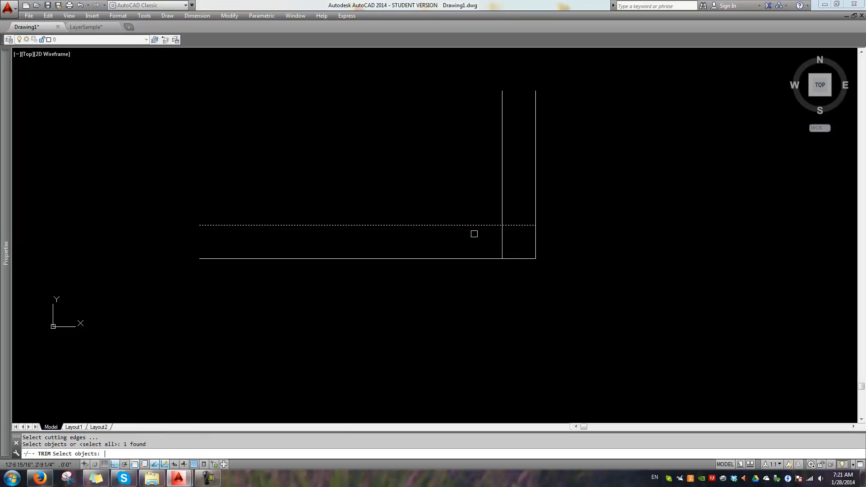
pyautogui.press('Return')
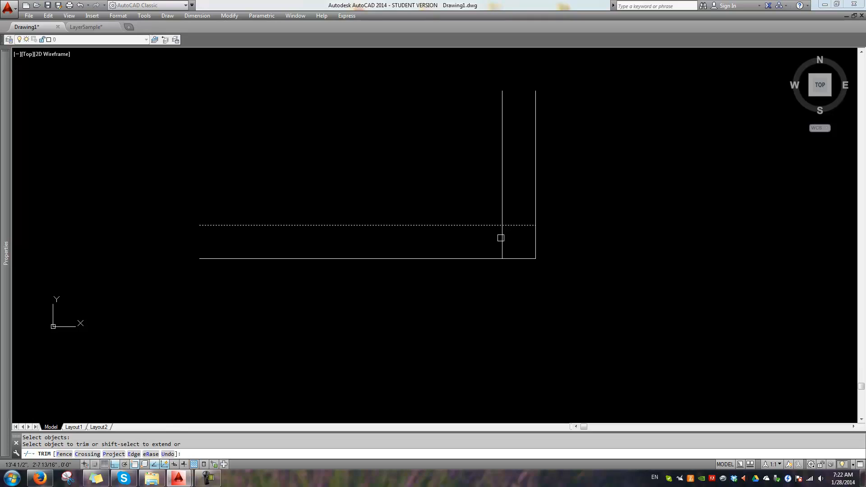
pyautogui.click(501, 238)
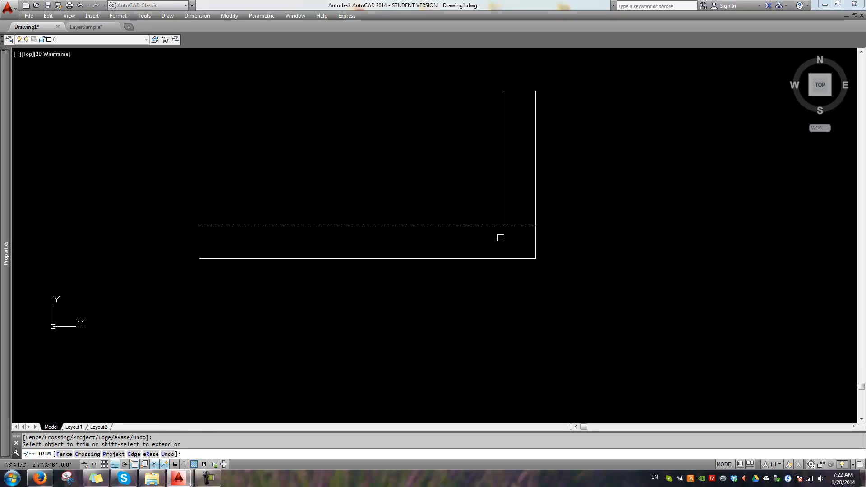
pyautogui.press('Return')
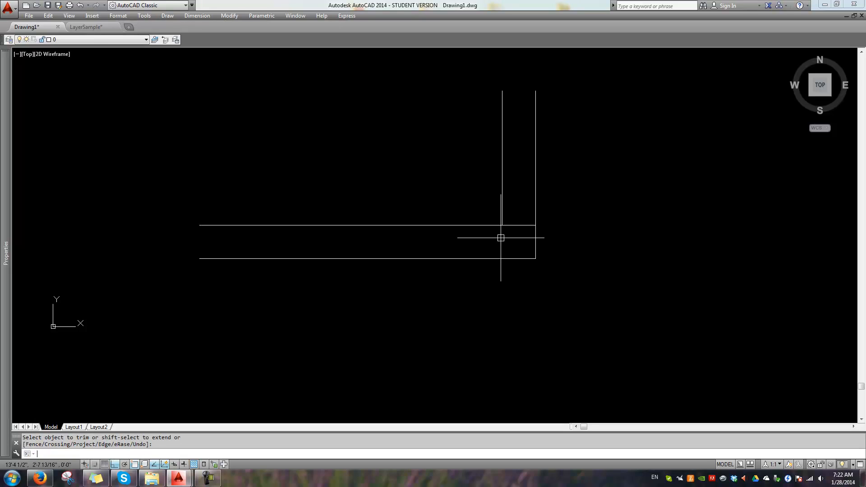
pyautogui.hotkey('ctrl', 'z')
pyautogui.hotkey('ctrl', 'z')
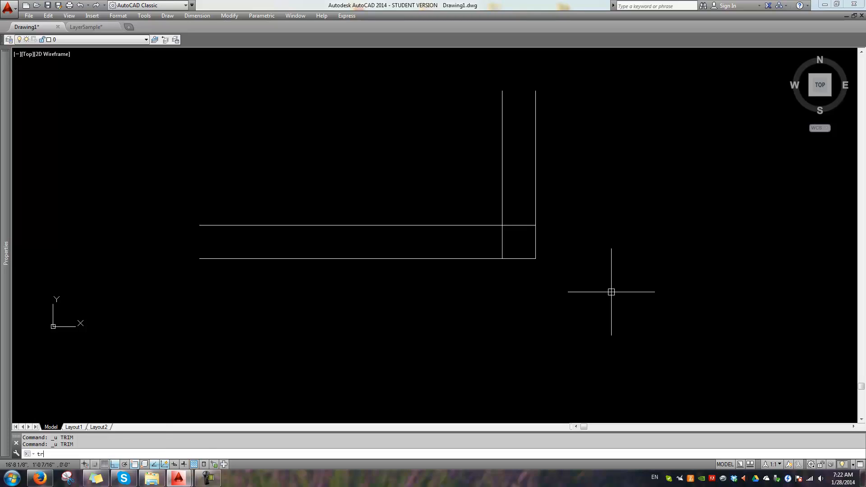
# Trim both inner wall lines at their intersection, using the two lines as cutting edges, to form a clean corner
pyautogui.press('Return')
pyautogui.click(519, 244)
pyautogui.click(471, 187)
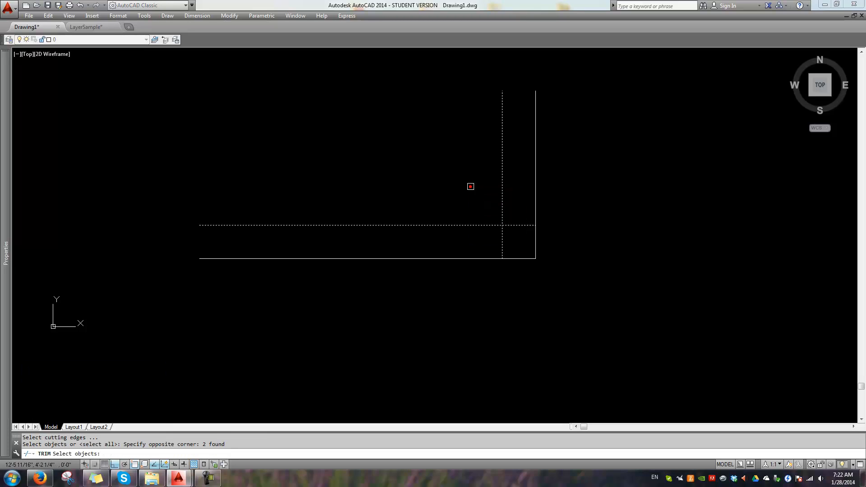
pyautogui.press('Return')
pyautogui.click(502, 242)
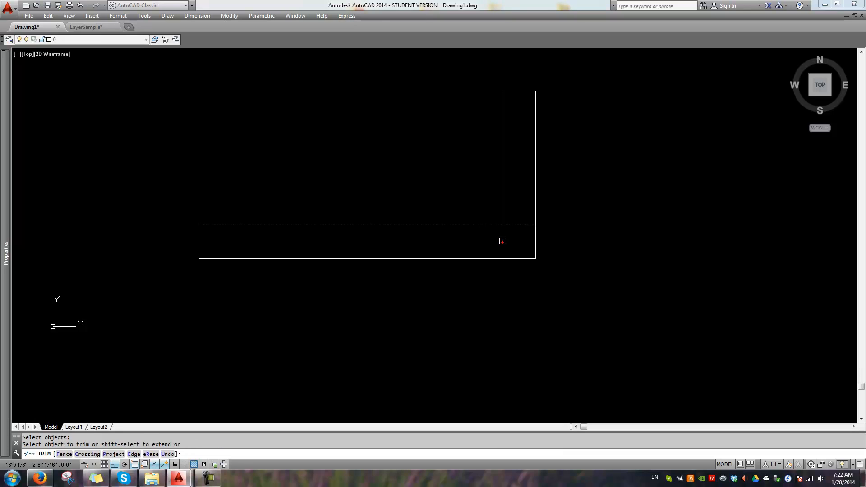
pyautogui.click(513, 226)
pyautogui.press('Return')
# Erase all the lines of the wall corner
pyautogui.click(537, 286)
pyautogui.click(464, 201)
pyautogui.write('e')
pyautogui.press('Return')
# Draw a horizontal line and a separate vertical line above it, and undo the erasure of these lines
pyautogui.write('l')
pyautogui.press('Return')
pyautogui.click(305, 256)
pyautogui.click(607, 271)
pyautogui.press('Return')
pyautogui.press('Return')
pyautogui.hotkey('ctrl', 'z')
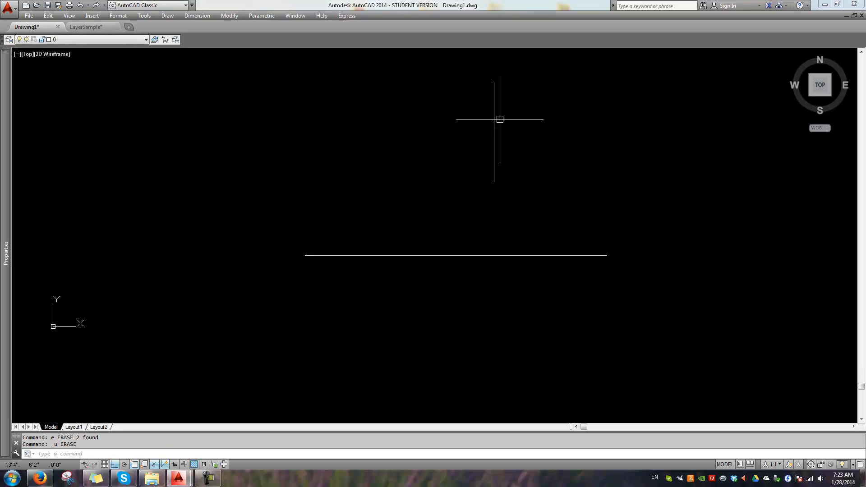
# Try to trim the right part of the horizontal line using the separate vertical line as cutting edge
pyautogui.write('tr')
pyautogui.press('Return')
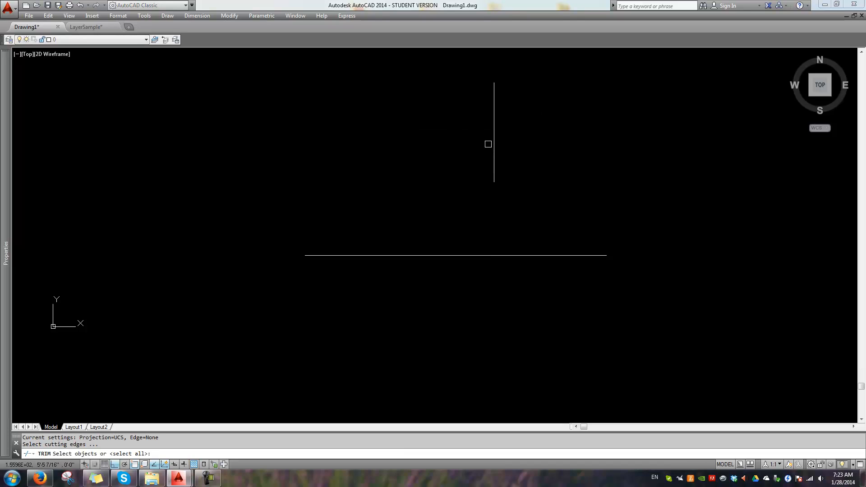
pyautogui.click(494, 136)
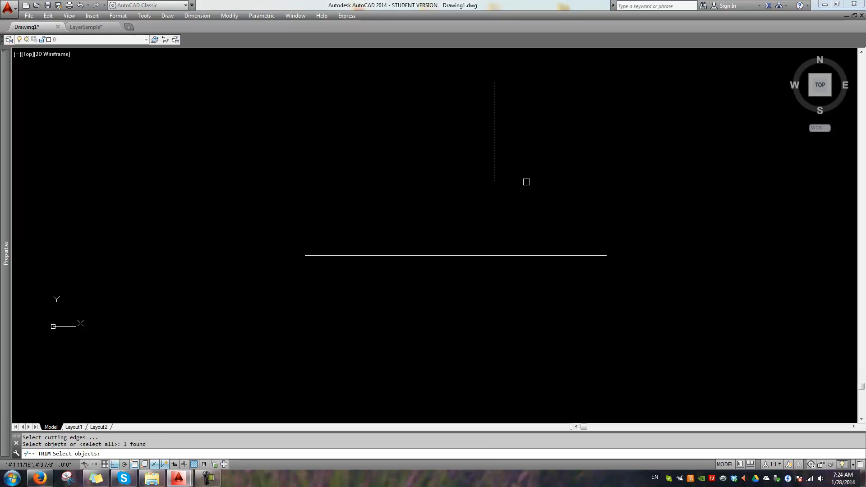
pyautogui.press('Return')
pyautogui.click(561, 255)
pyautogui.click(562, 254)
pyautogui.click(562, 254)
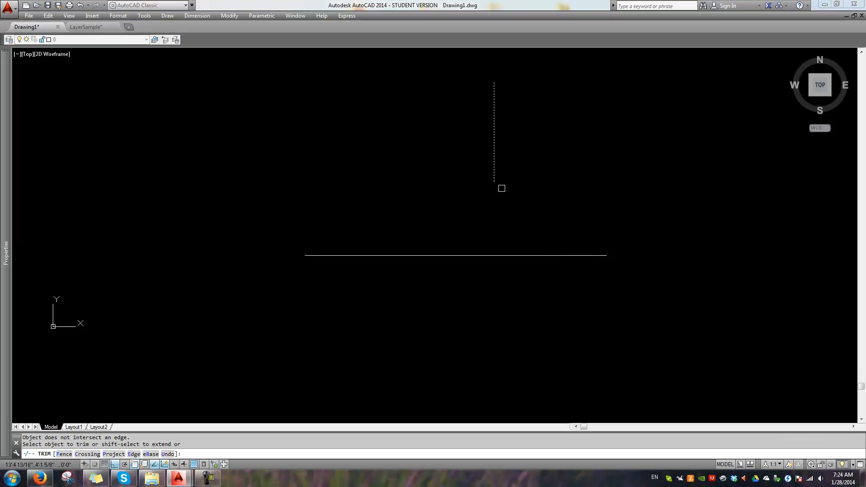
# Set the trim edge mode to Extend and trim the horizontal line right of the vertical line's implied intersection
pyautogui.click(134, 457)
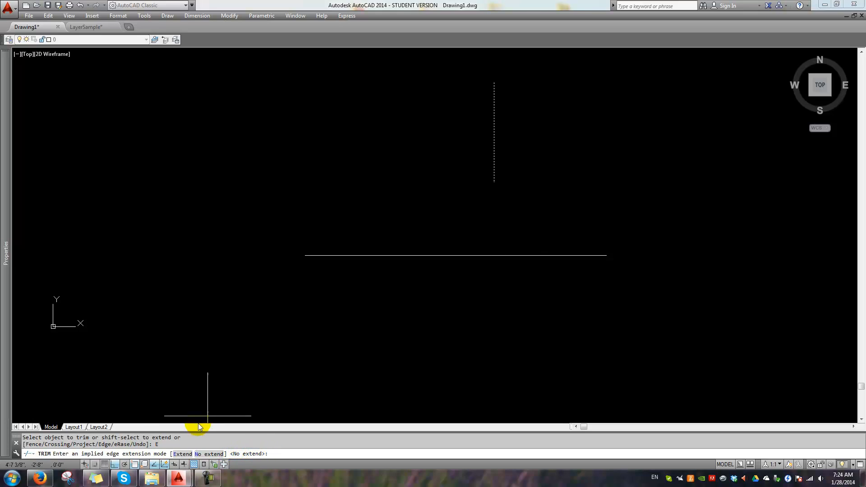
pyautogui.click(179, 456)
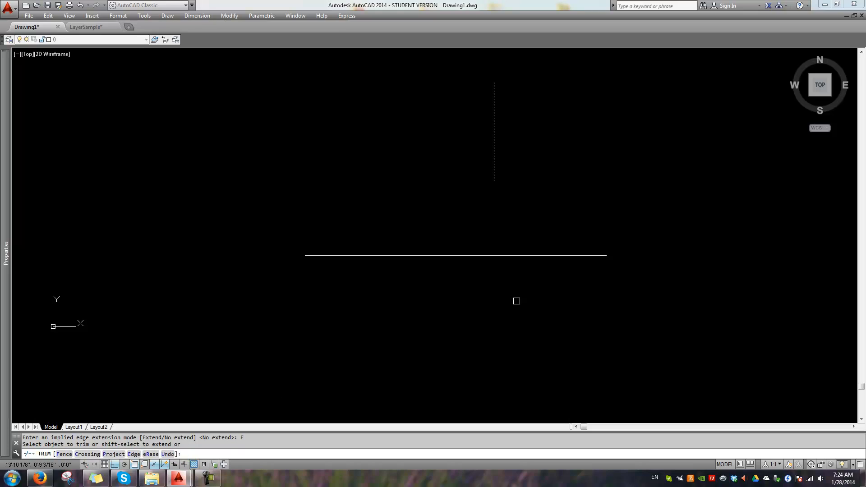
pyautogui.click(586, 256)
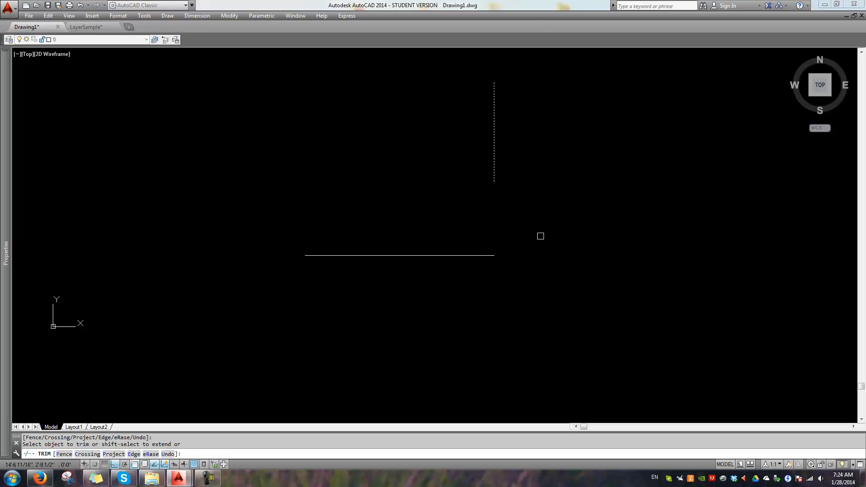
pyautogui.press('Escape')
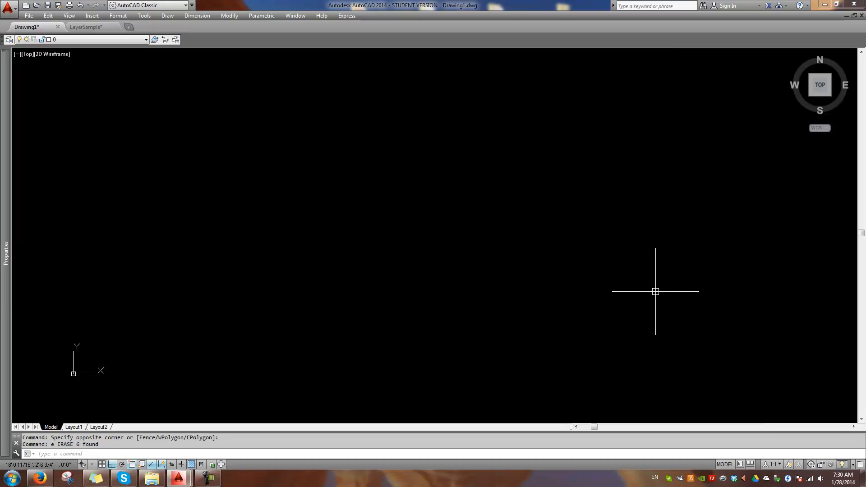
# Draw a vertical line and a longer, separate horizontal line below it
pyautogui.write('l')
pyautogui.press('Return')
pyautogui.click(405, 116)
pyautogui.click(405, 232)
pyautogui.press('Return')
pyautogui.press('Return')
pyautogui.click(258, 272)
pyautogui.click(566, 281)
pyautogui.press('Return')
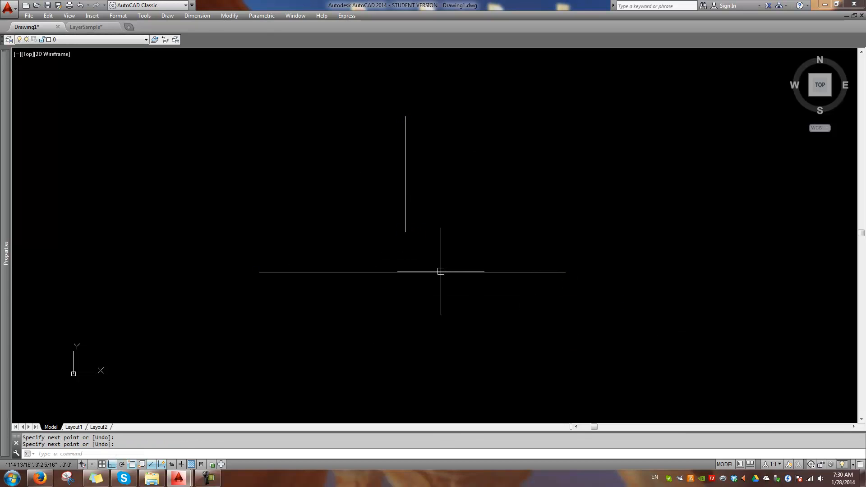
# Extend the lower end of the vertical line to the horizontal line as boundary edge
pyautogui.click(406, 224)
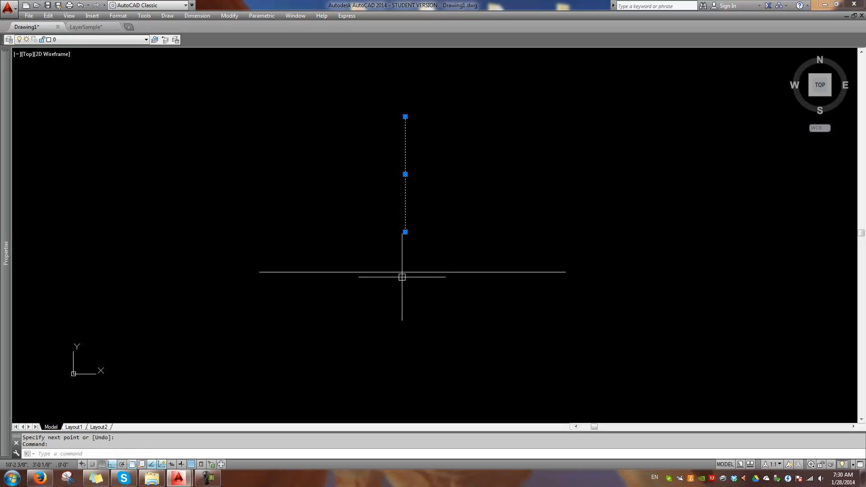
pyautogui.press('Escape')
pyautogui.press('Escape')
pyautogui.write('ex')
pyautogui.press('Return')
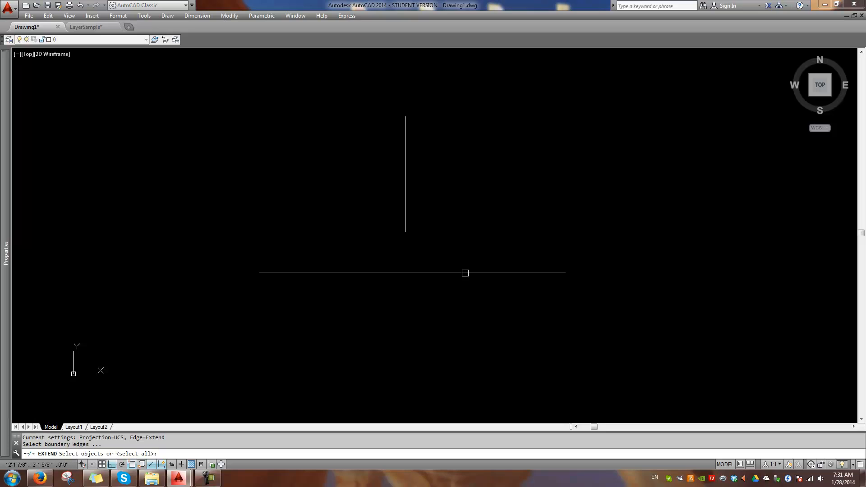
pyautogui.click(465, 272)
pyautogui.press('Return')
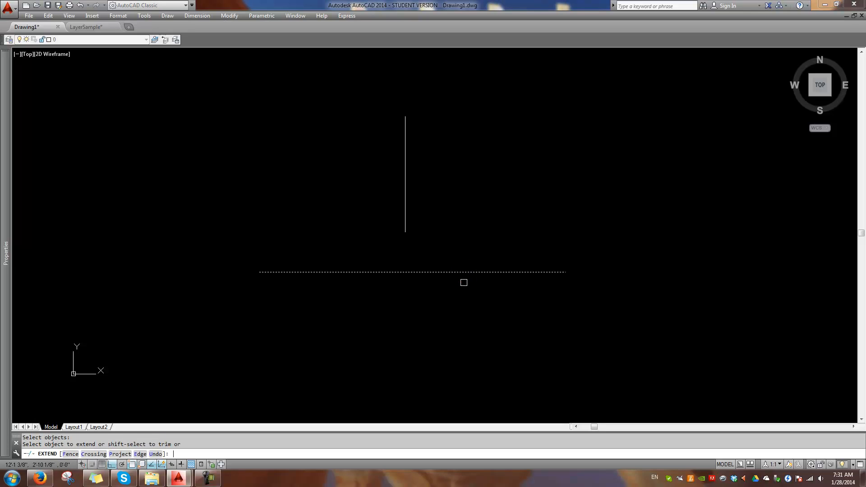
pyautogui.click(404, 226)
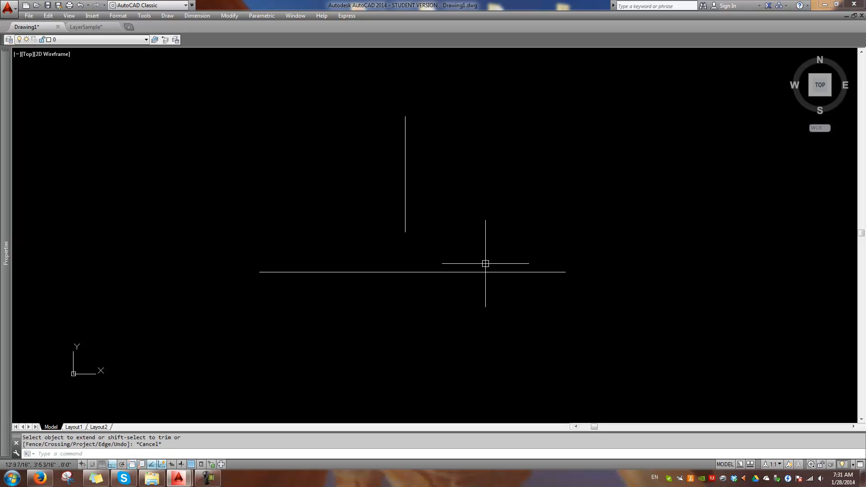
# Try to extend the vertical line from its upper end, with the horizontal line as boundary edge
pyautogui.write('ex')
pyautogui.press('Return')
pyautogui.click(483, 272)
pyautogui.press('Return')
pyautogui.click(405, 124)
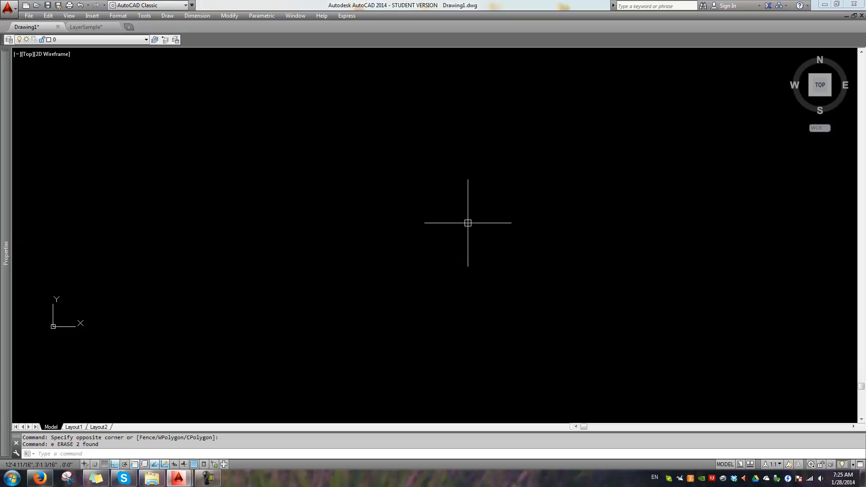
# Draw an upright rectangle and select it briefly to check that it is one object
pyautogui.write('ec')
pyautogui.press('Return')
pyautogui.click(391, 147)
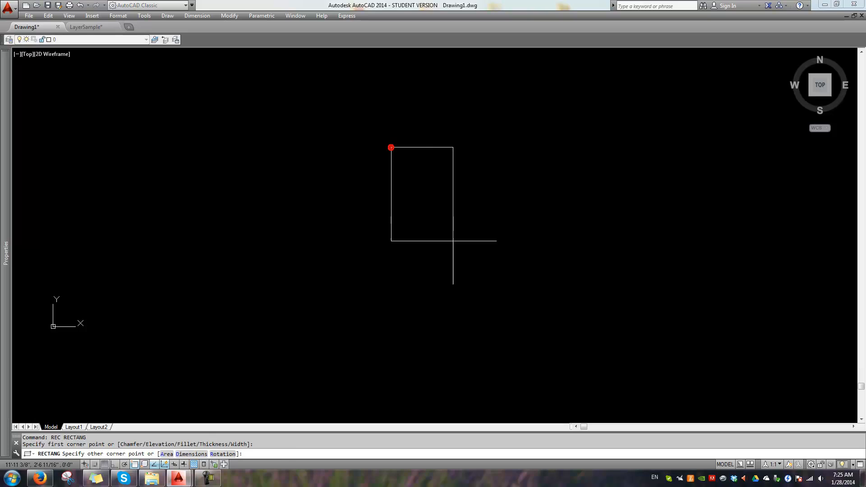
pyautogui.click(458, 248)
pyautogui.press('Escape')
pyautogui.click(435, 248)
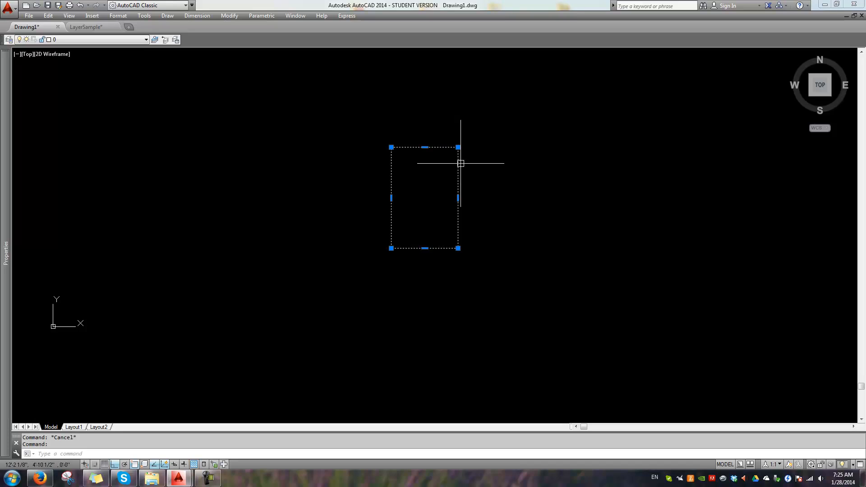
pyautogui.press('Escape')
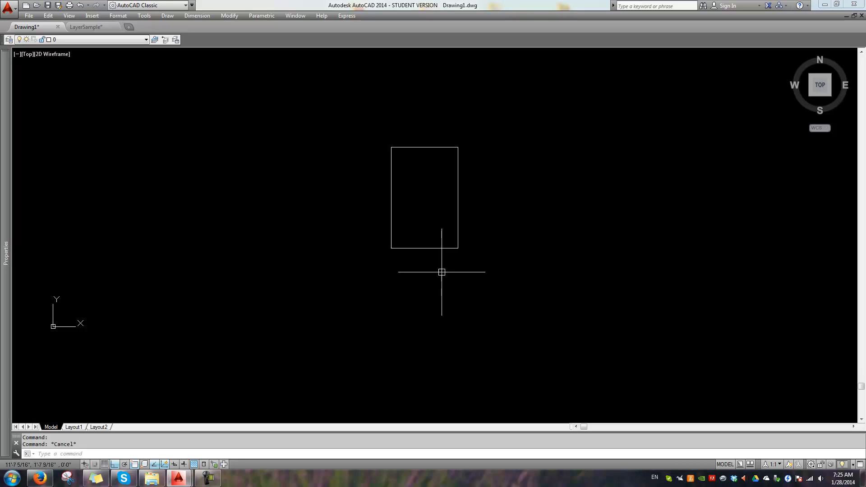
# Explode the rectangle into separate lines
pyautogui.write('ex')
pyautogui.press('Return')
pyautogui.click(436, 248)
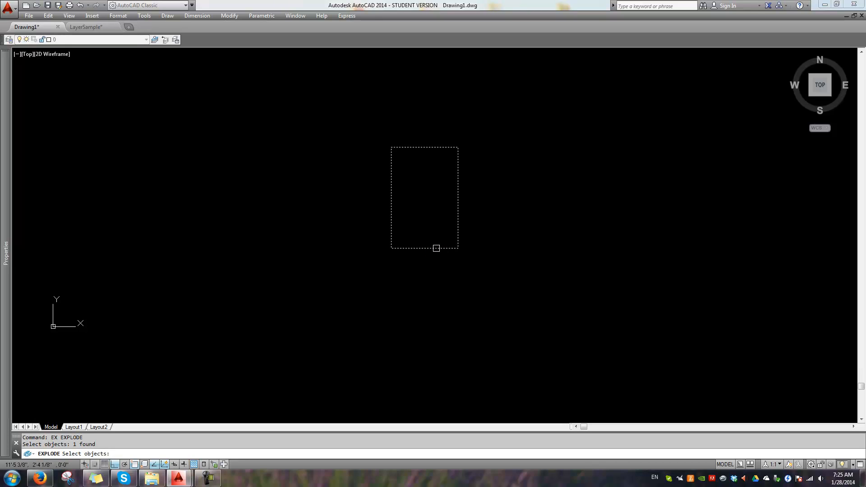
pyautogui.press('Return')
pyautogui.press('Escape')
# Select the bottom, left and top sides of the exploded rectangle one by one to check them, and clear the selection
pyautogui.click(428, 248)
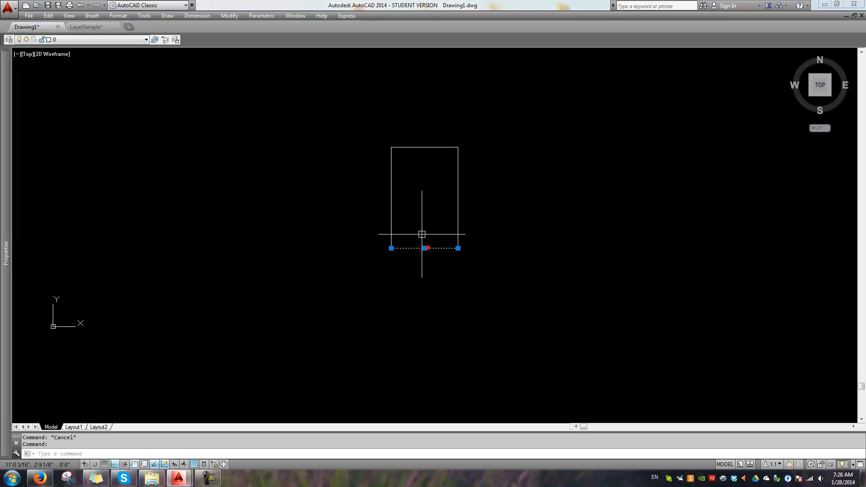
pyautogui.click(392, 194)
pyautogui.click(416, 147)
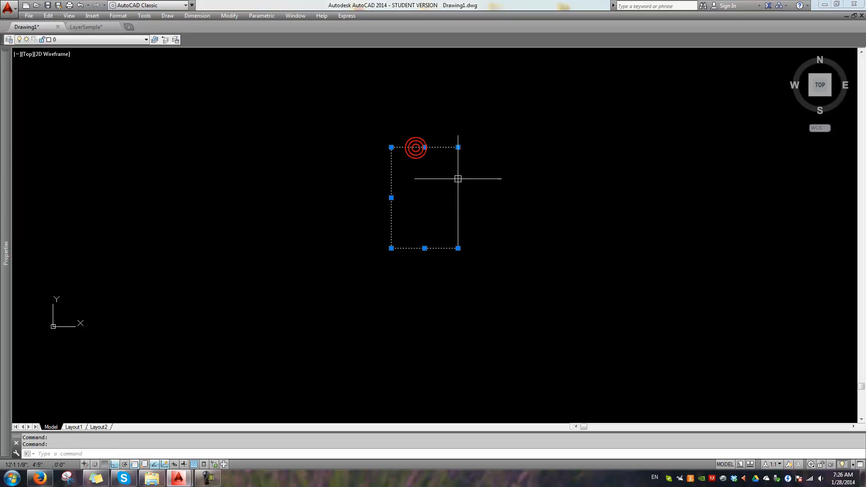
pyautogui.press('Escape')
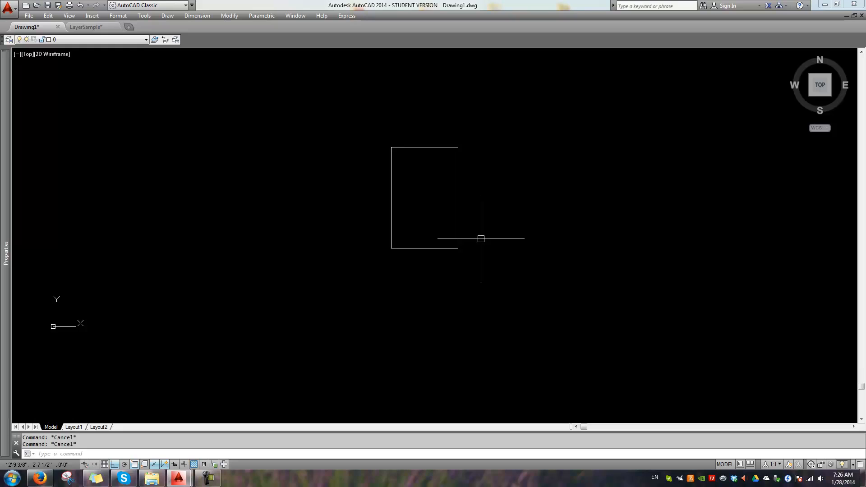
# Erase all four lines of the exploded rectangle
pyautogui.click(481, 238)
pyautogui.click(371, 150)
pyautogui.write('e')
pyautogui.press('Return')
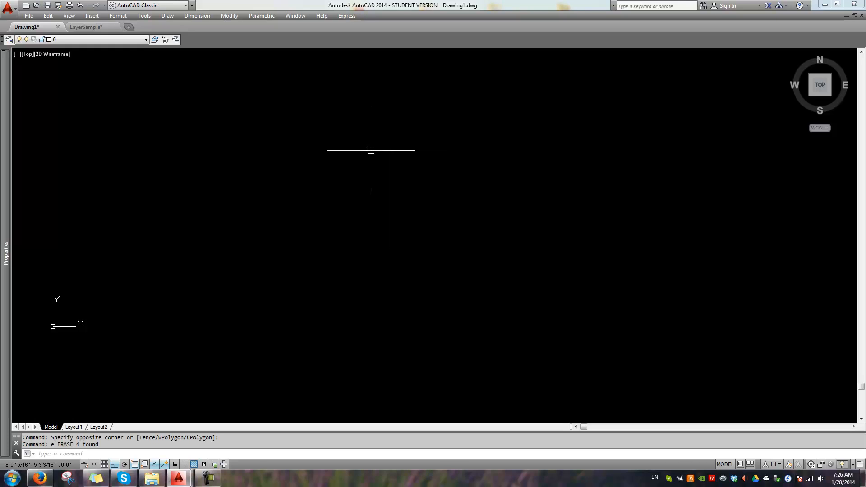
# Draw a horizontal line with a vertical line rising from its right end to form an L-shaped corner
pyautogui.write('l')
pyautogui.press('Return')
pyautogui.click(206, 271)
pyautogui.click(469, 285)
pyautogui.click(469, 116)
pyautogui.press('Return')
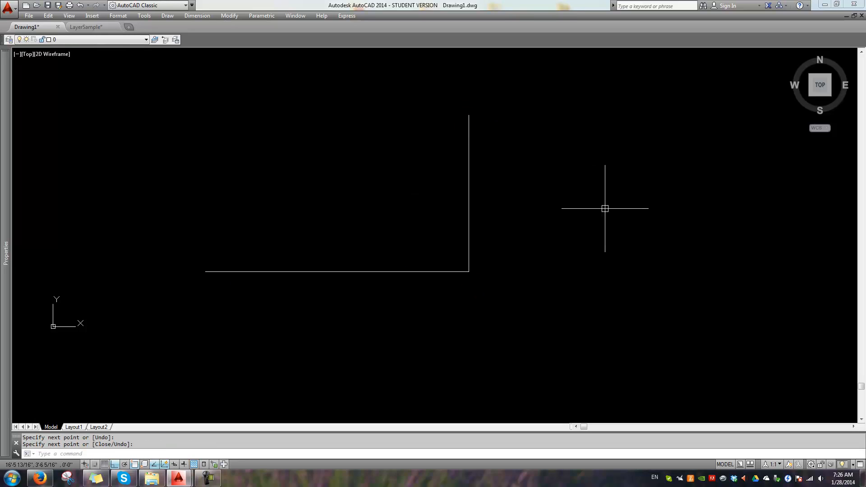
# Offset the horizontal line downward and the vertical line to the right, each by 1'-0"
pyautogui.write('o')
pyautogui.press('Return')
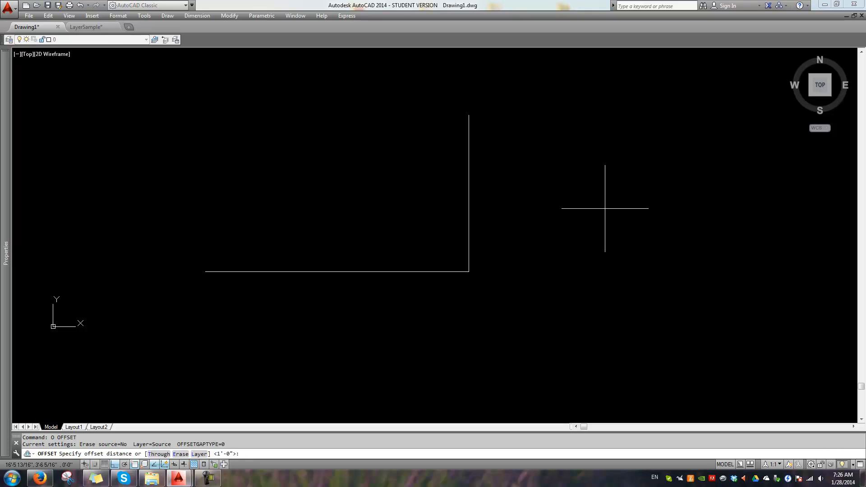
pyautogui.press('Return')
pyautogui.click(392, 271)
pyautogui.click(388, 330)
pyautogui.click(469, 231)
pyautogui.click(588, 234)
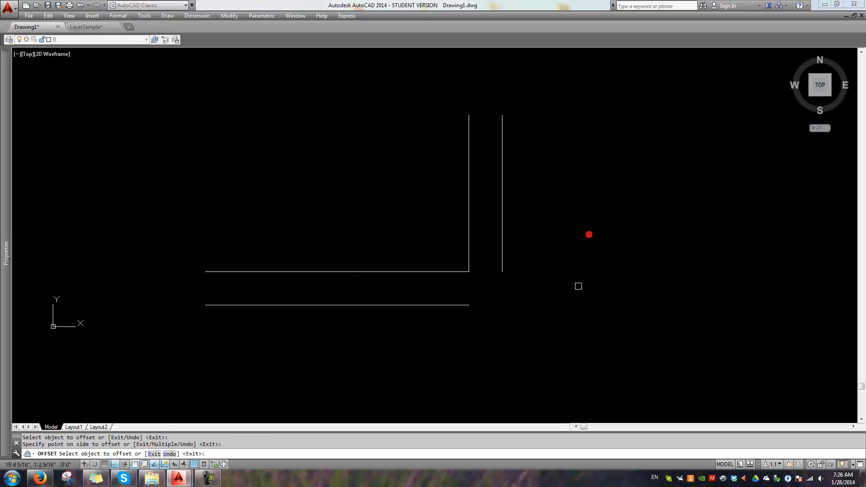
pyautogui.press('Return')
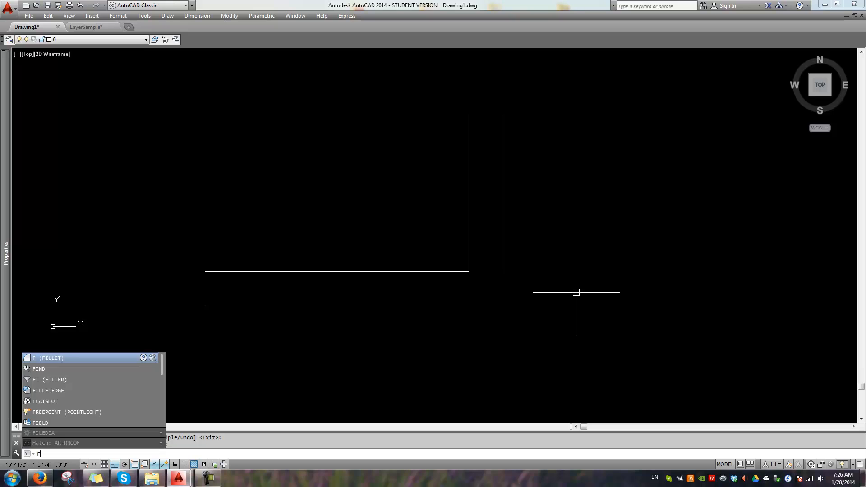
# Fillet the outer horizontal and vertical lines with a radius of 1'
pyautogui.press('Return')
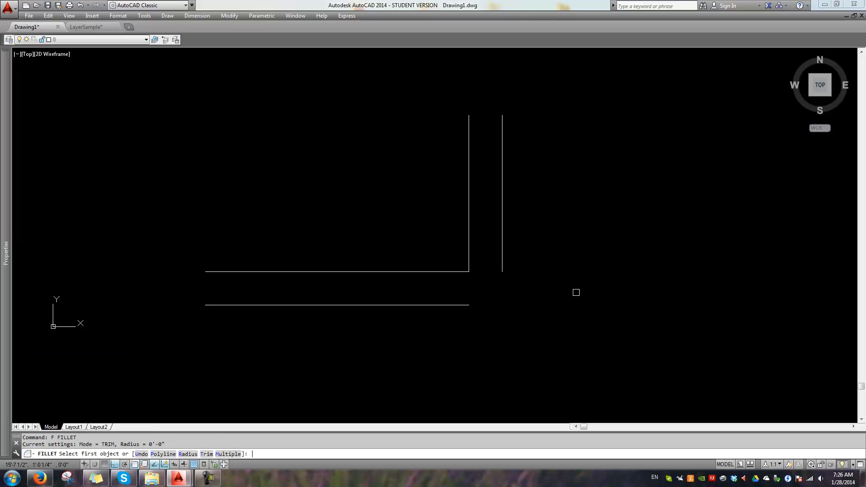
pyautogui.click(187, 454)
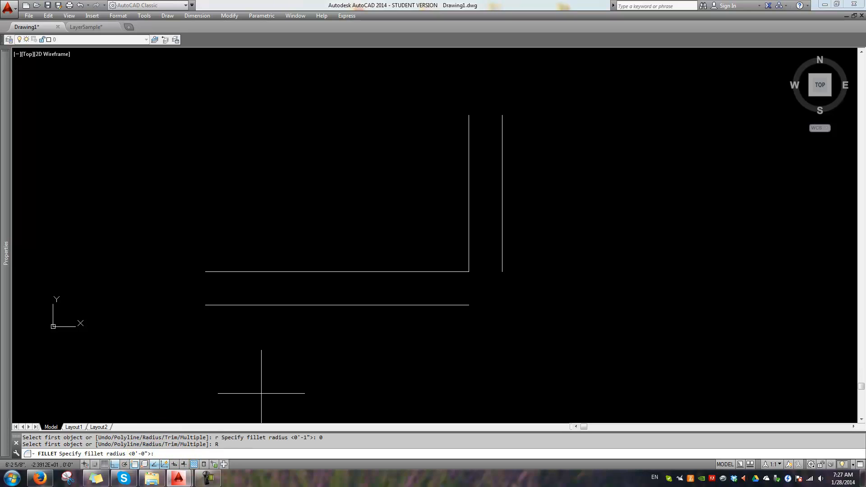
pyautogui.press('Return')
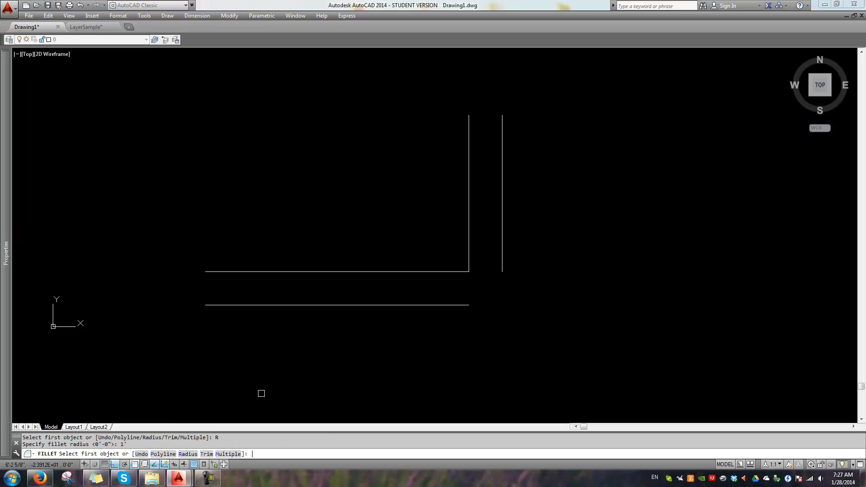
pyautogui.click(410, 306)
pyautogui.click(500, 248)
pyautogui.press('Escape')
pyautogui.press('Escape')
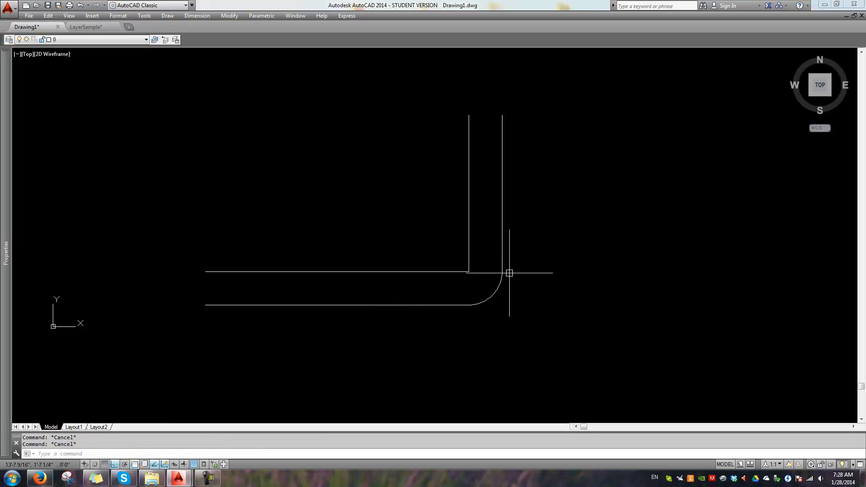
# Fillet the inner horizontal and vertical lines with the same 1'-0" radius
pyautogui.write('f')
pyautogui.press('Return')
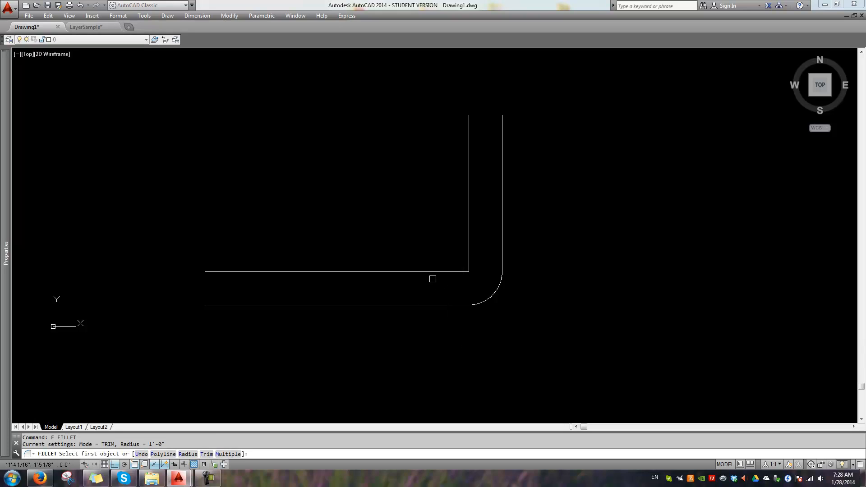
pyautogui.click(429, 271)
pyautogui.click(468, 219)
pyautogui.click(468, 219)
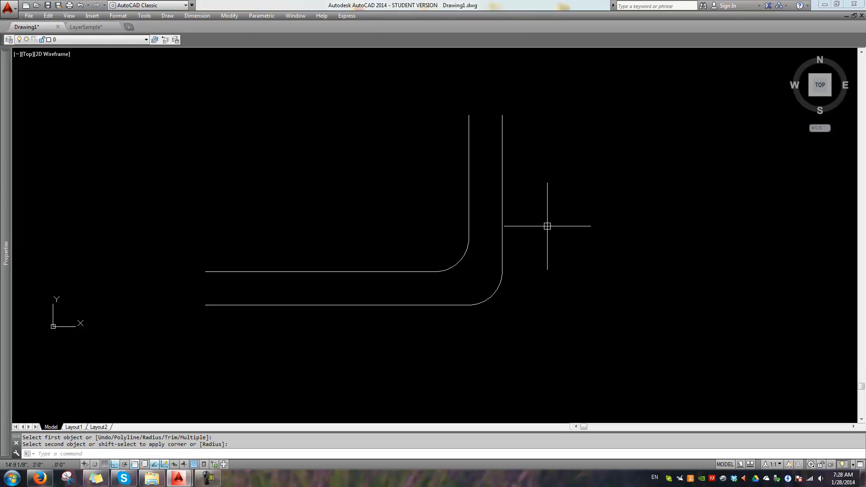
# Erase the inner and outer fillet arcs, keeping the four straight lines
pyautogui.press('Escape')
pyautogui.press('Escape')
pyautogui.click(386, 192)
pyautogui.click(578, 359)
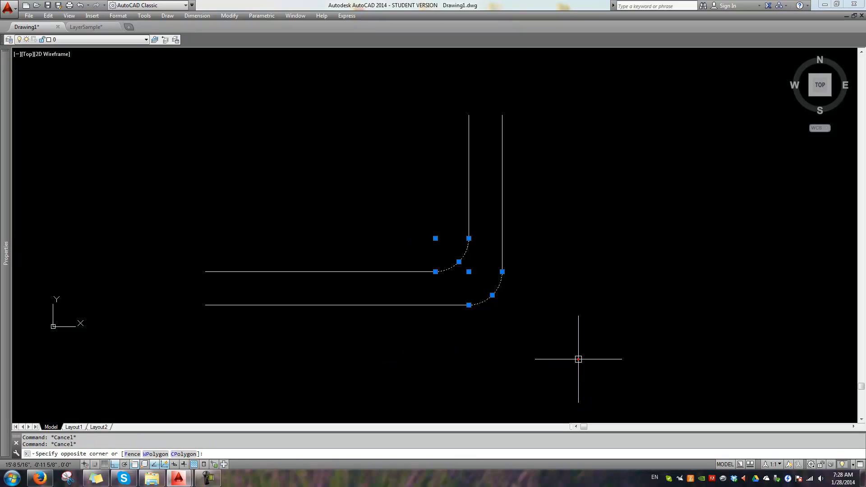
pyautogui.write('e')
pyautogui.press('Return')
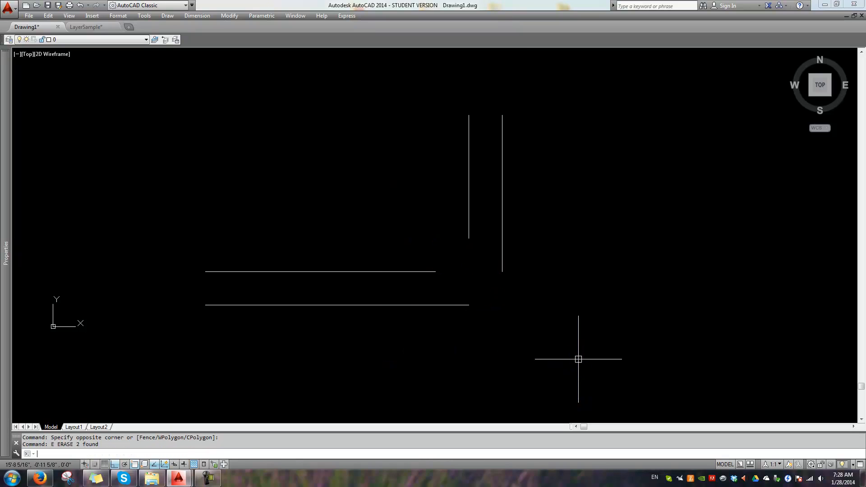
# Fillet the outer horizontal and vertical lines with a radius of 0 so they meet in a sharp corner
pyautogui.write('f')
pyautogui.press('Return')
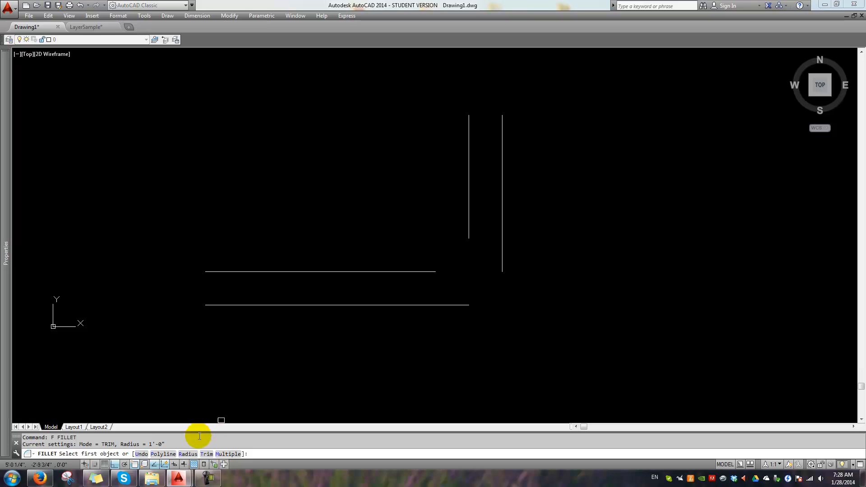
pyautogui.click(188, 454)
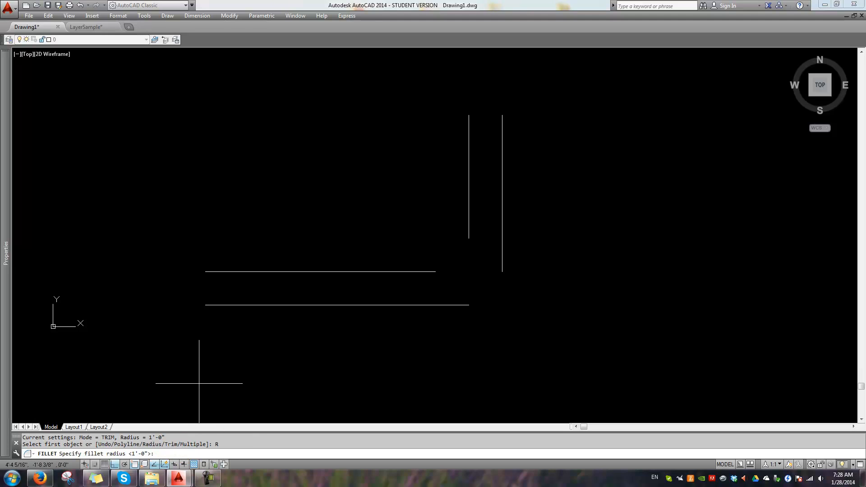
pyautogui.write('0')
pyautogui.press('Return')
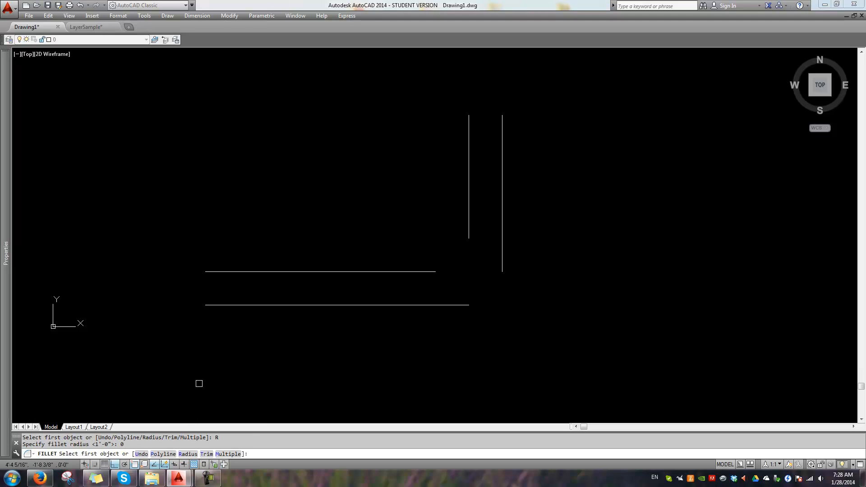
pyautogui.click(409, 305)
pyautogui.click(502, 241)
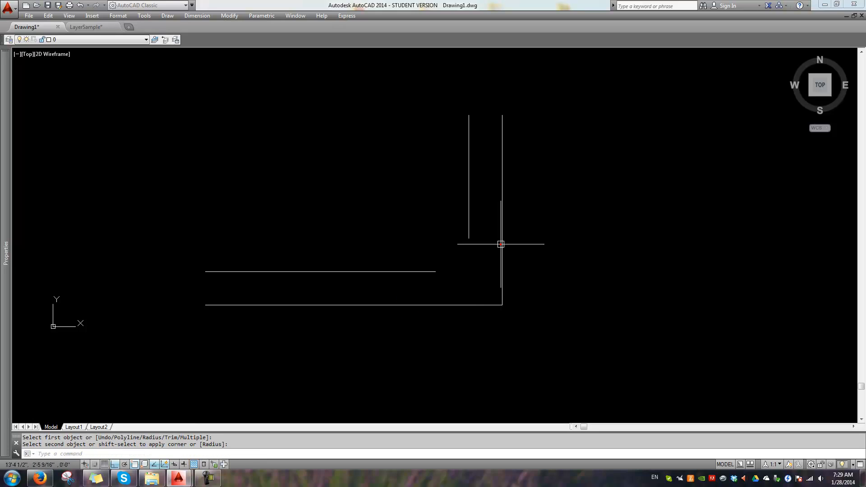
# Fillet the inner horizontal and vertical lines into a square corner with the same zero radius
pyautogui.press('Return')
pyautogui.click(392, 272)
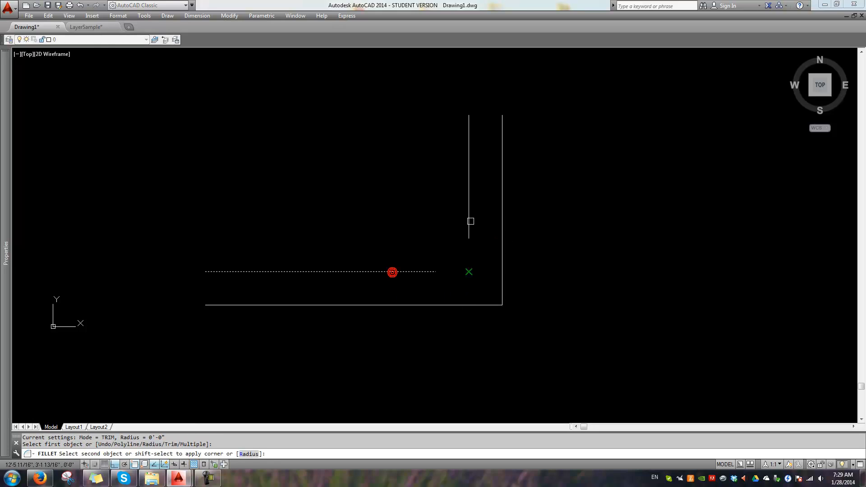
pyautogui.click(469, 213)
pyautogui.moveTo(522, 280); pyautogui.dragTo(507, 294, button='middle')
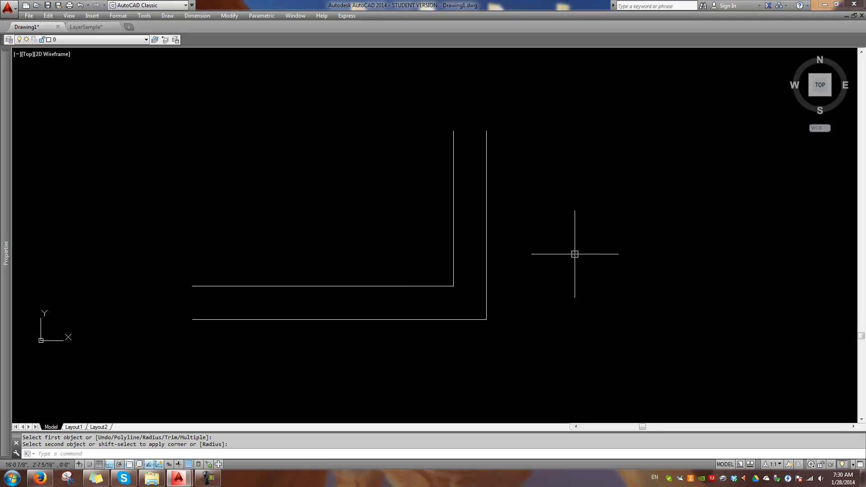
# Draw a separate vertical line and a shorter horizontal line to the right of the double-line corner, leaving a gap between their ends
pyautogui.press('l')
pyautogui.press('Return')
pyautogui.click(633, 106)
pyautogui.click(633, 239)
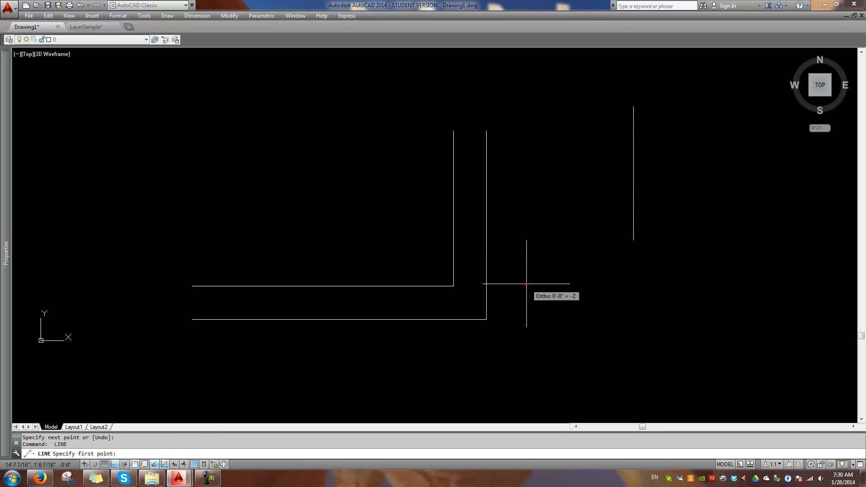
pyautogui.press('Return')
# Join the two new separate lines at a sharp corner using Fillet with the zero radius
pyautogui.write('f')
pyautogui.press('Return')
pyautogui.click(557, 284)
pyautogui.click(633, 203)
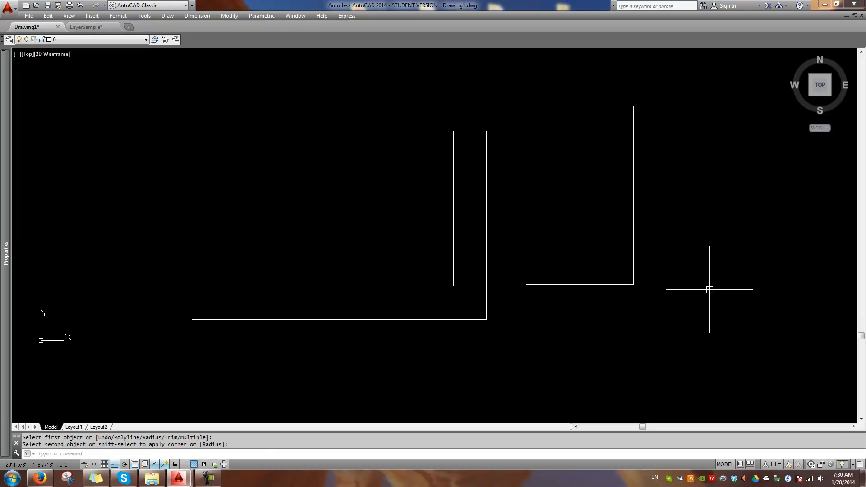
pyautogui.scroll(2, 709, 290)
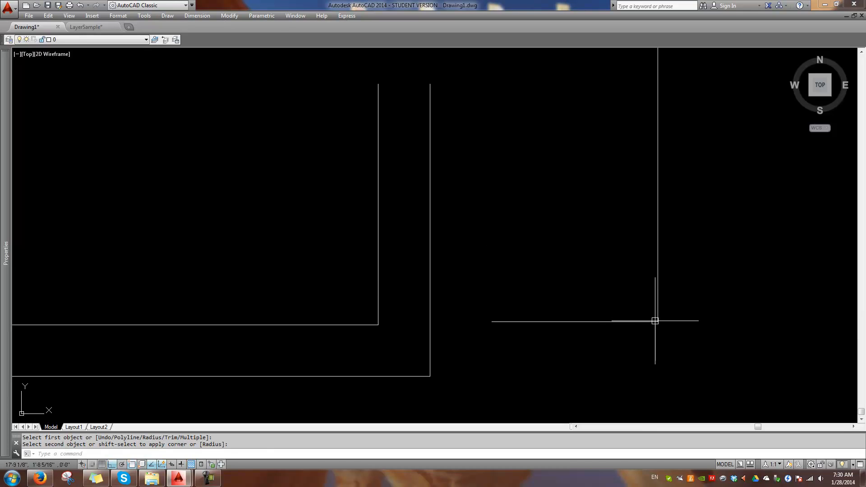